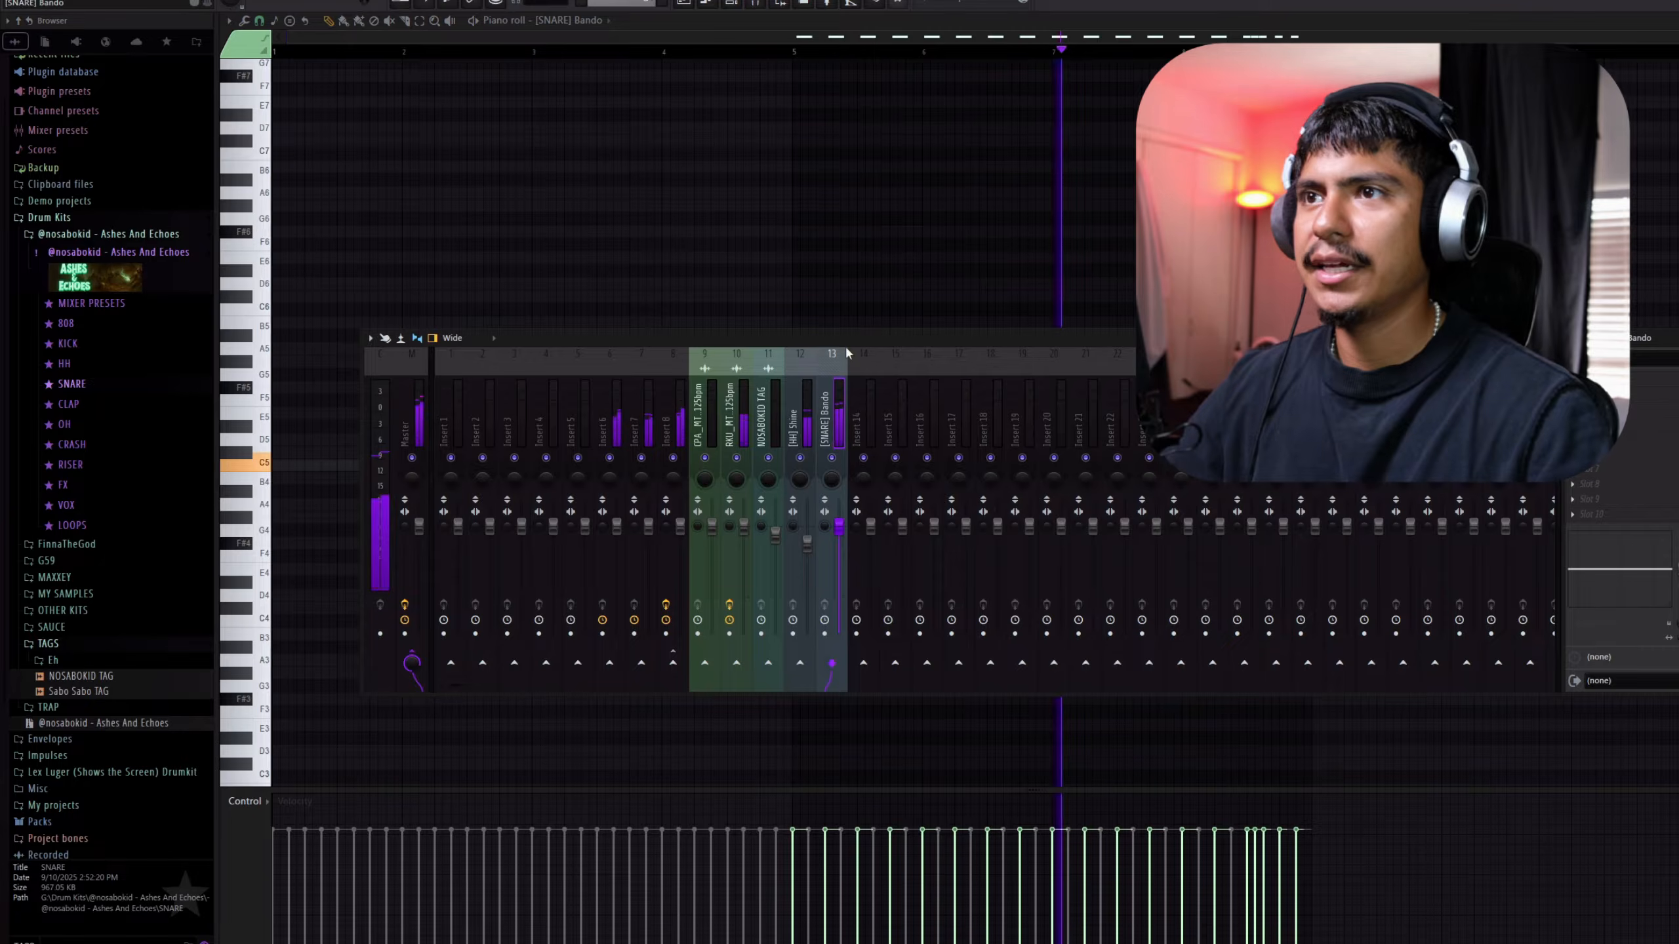
Load the Aggressive Snare mixer preset onto the snare's mixer track and toggle its Distructor effect
click(92, 303)
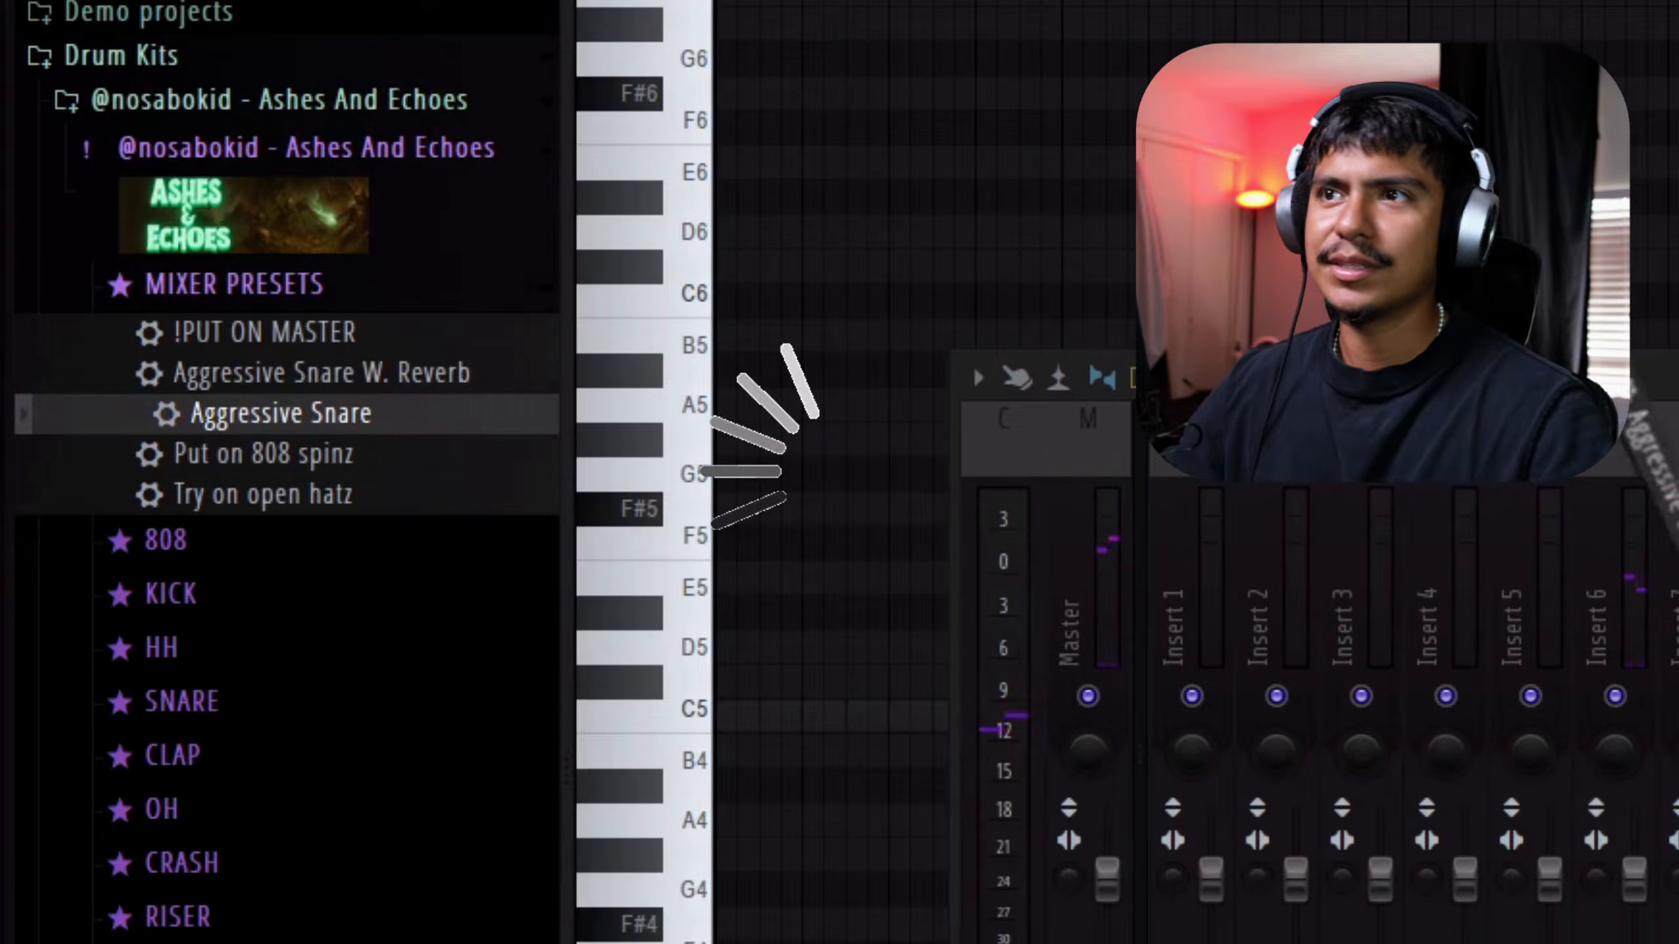
drag(707, 466, 491, 278)
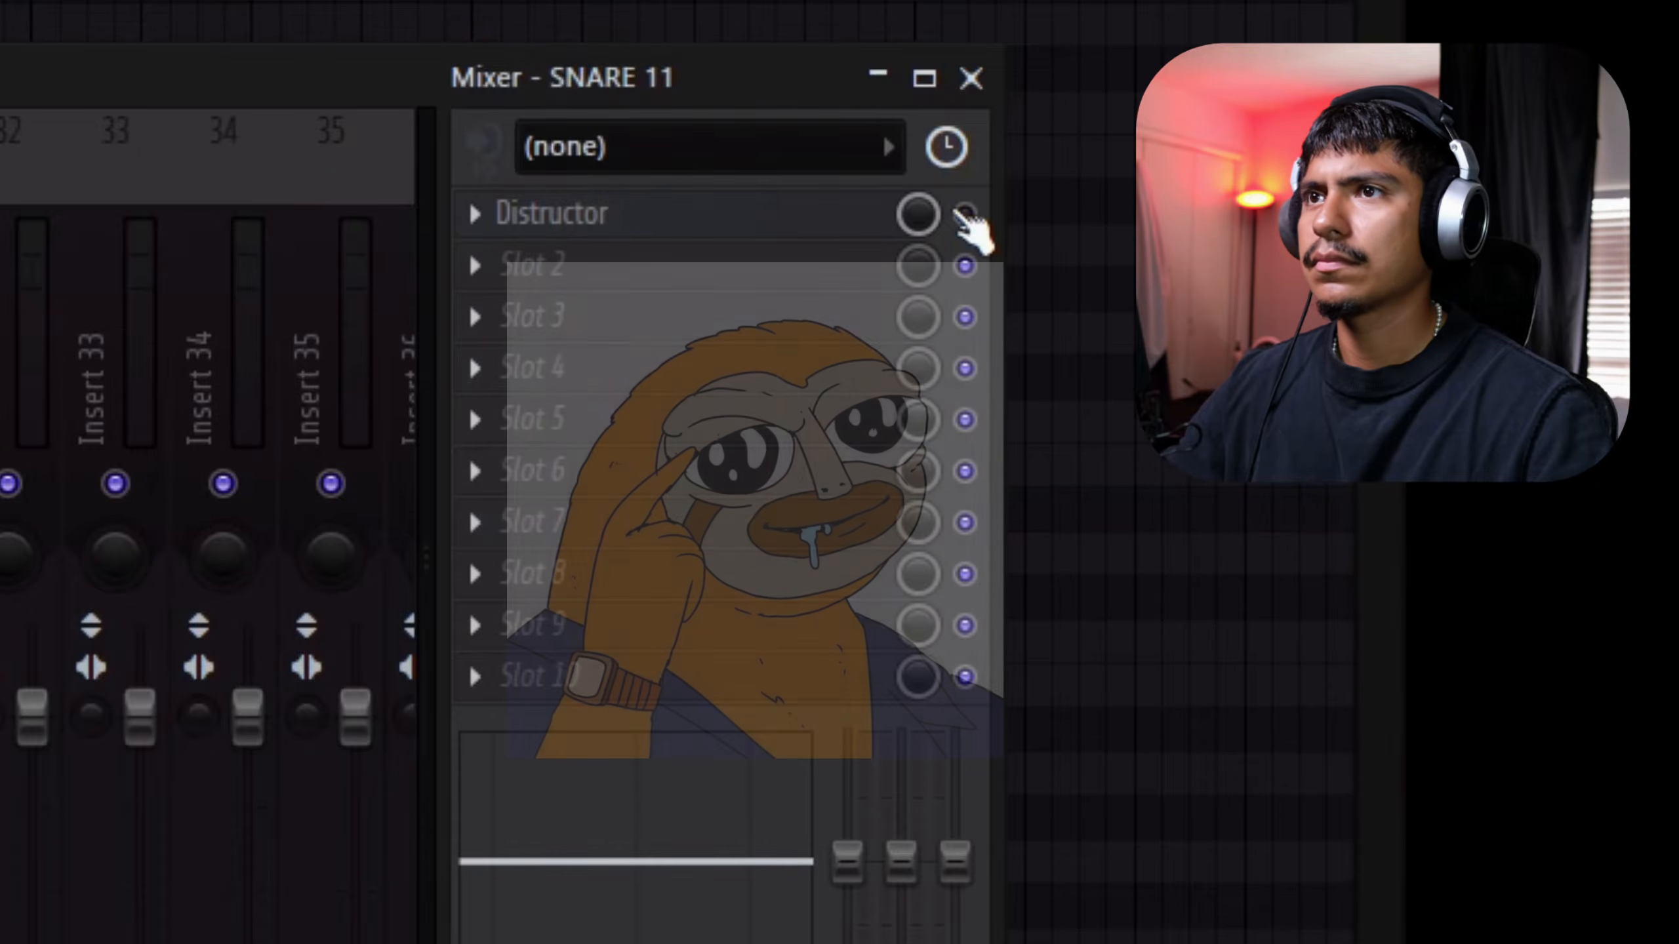
click(965, 215)
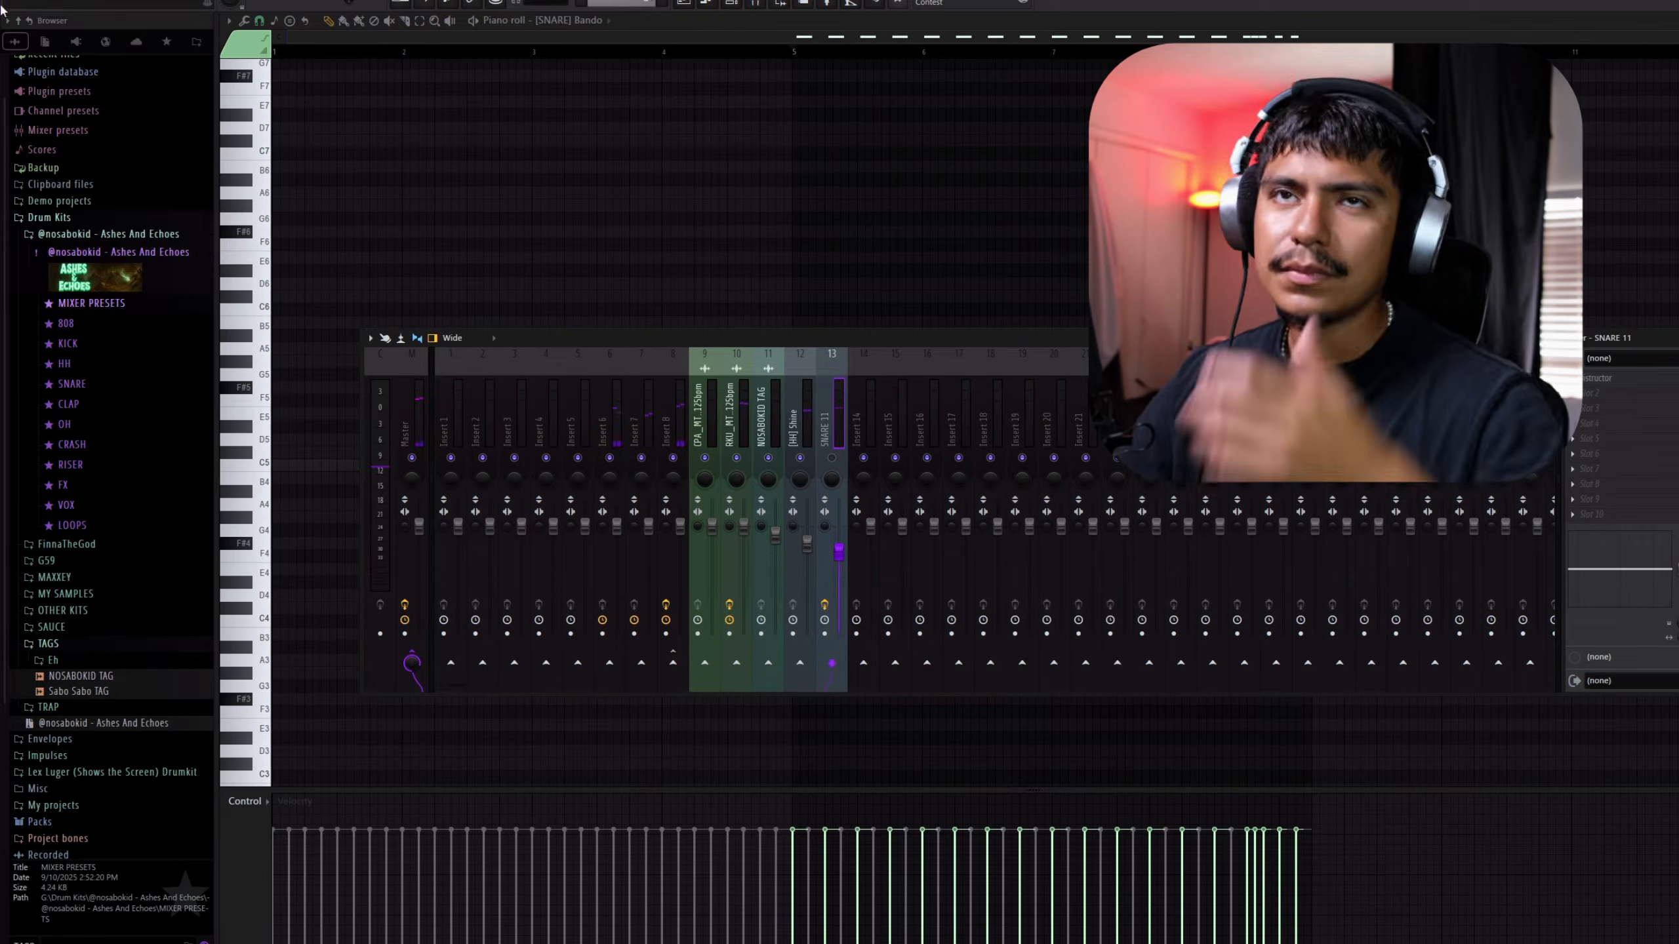
Save the project
key(alt+f)
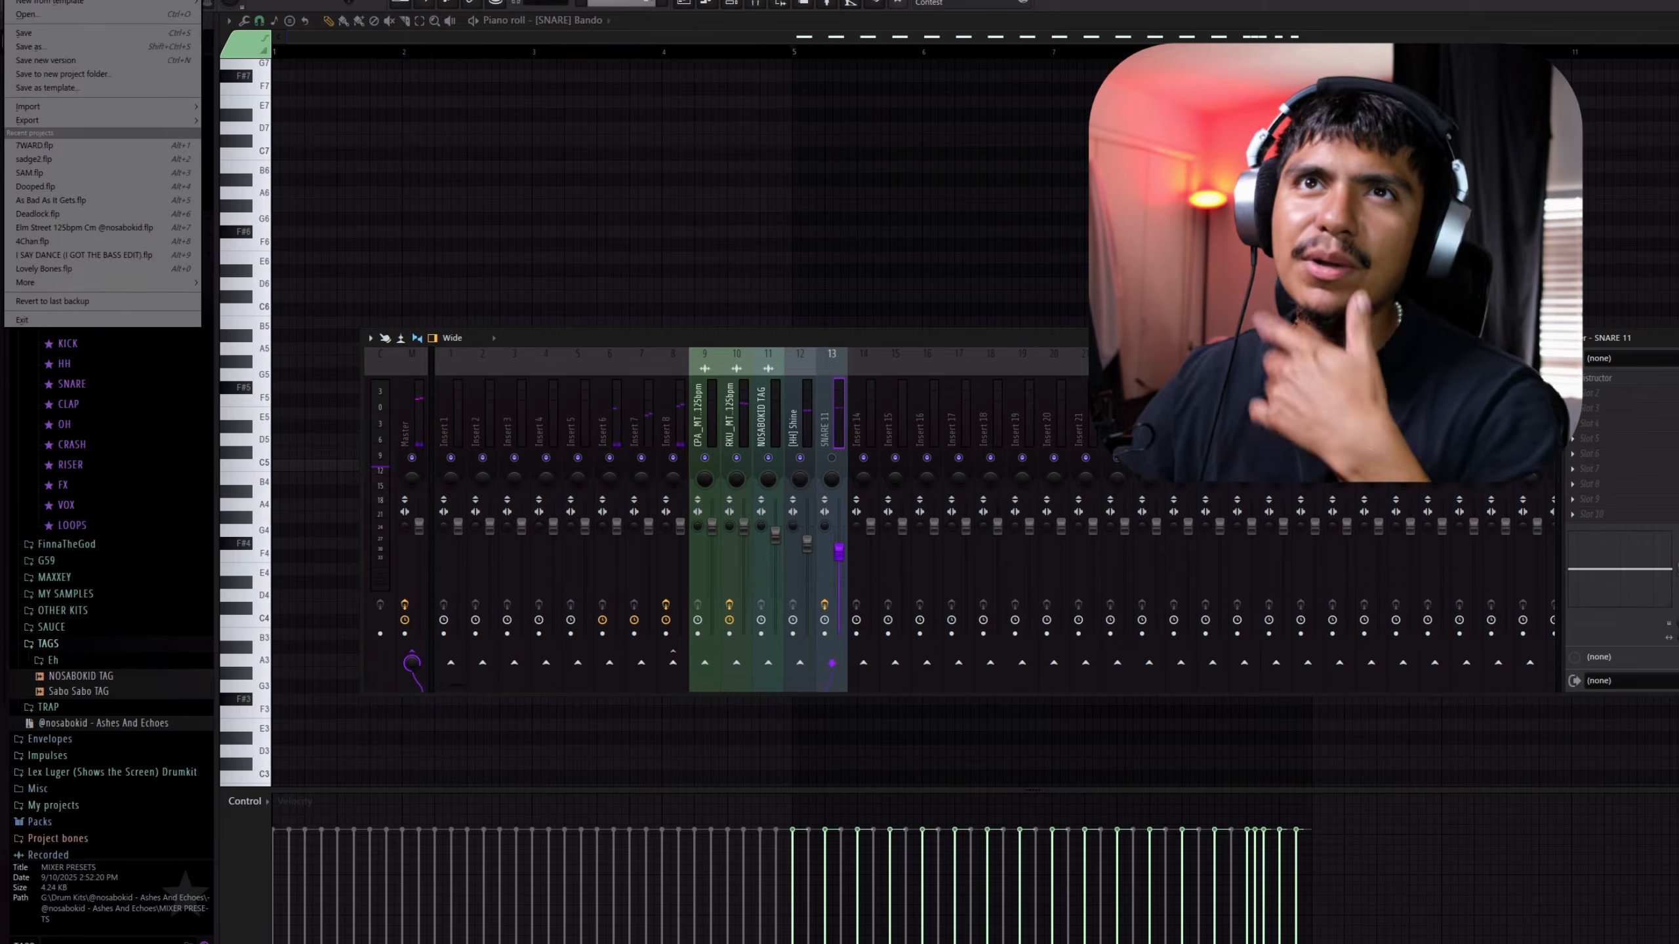
click(38, 33)
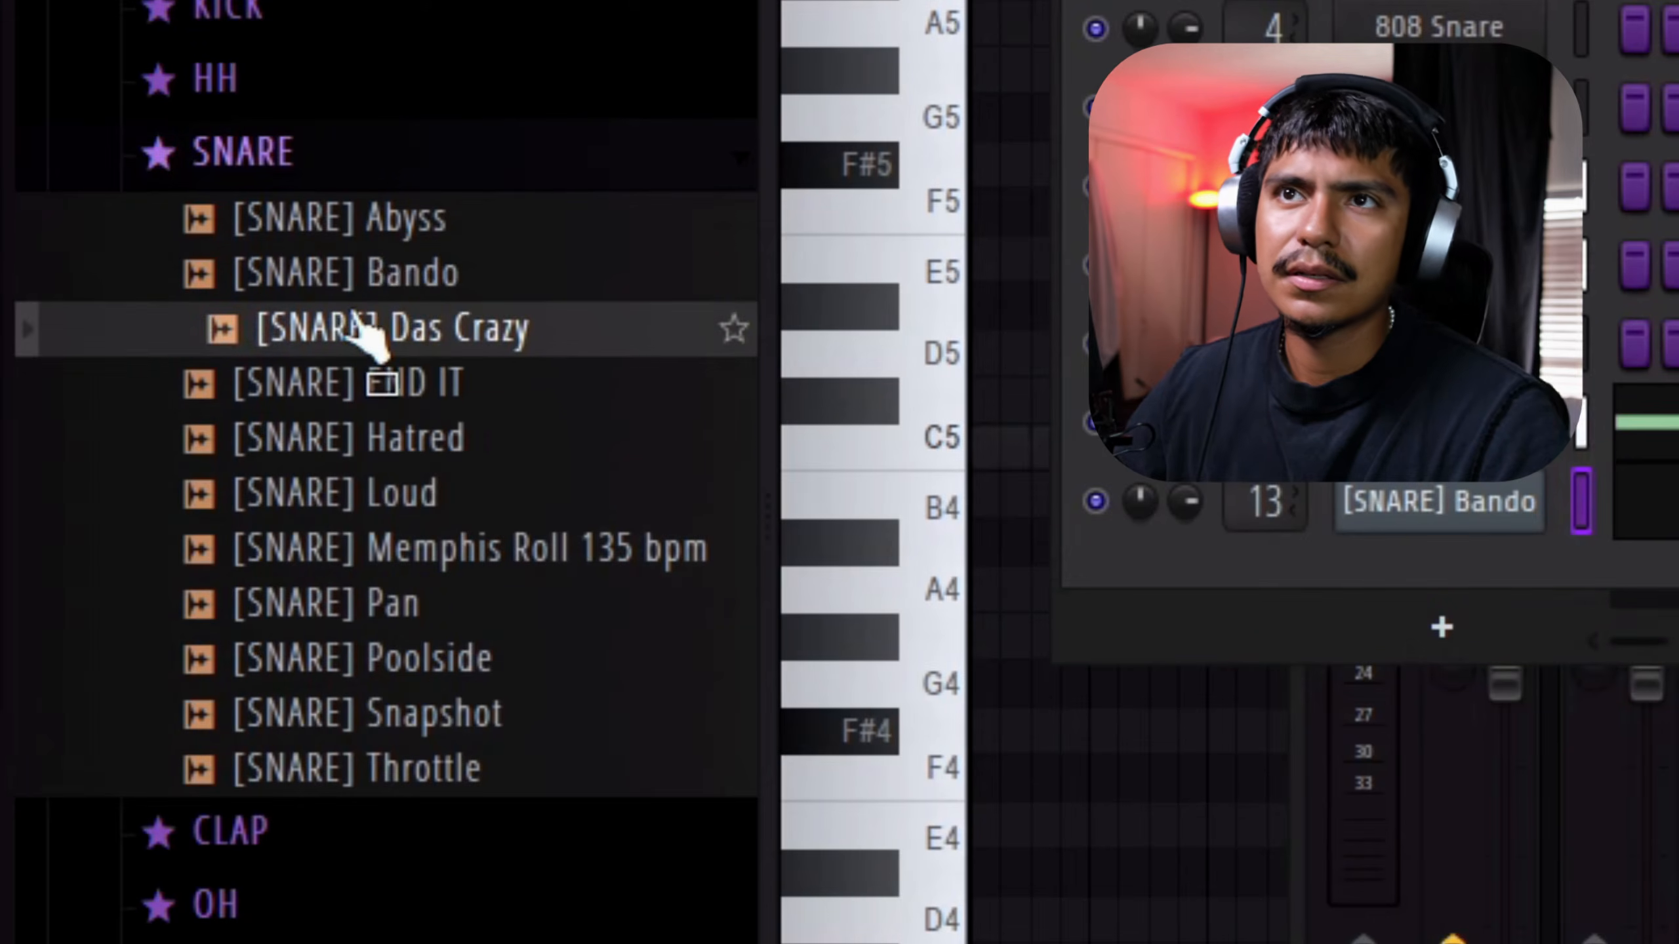
Audition samples in the SNARE folder, including Memphis Roll and Loud, and add [SNARE] END IT as a second snare
key(F7)
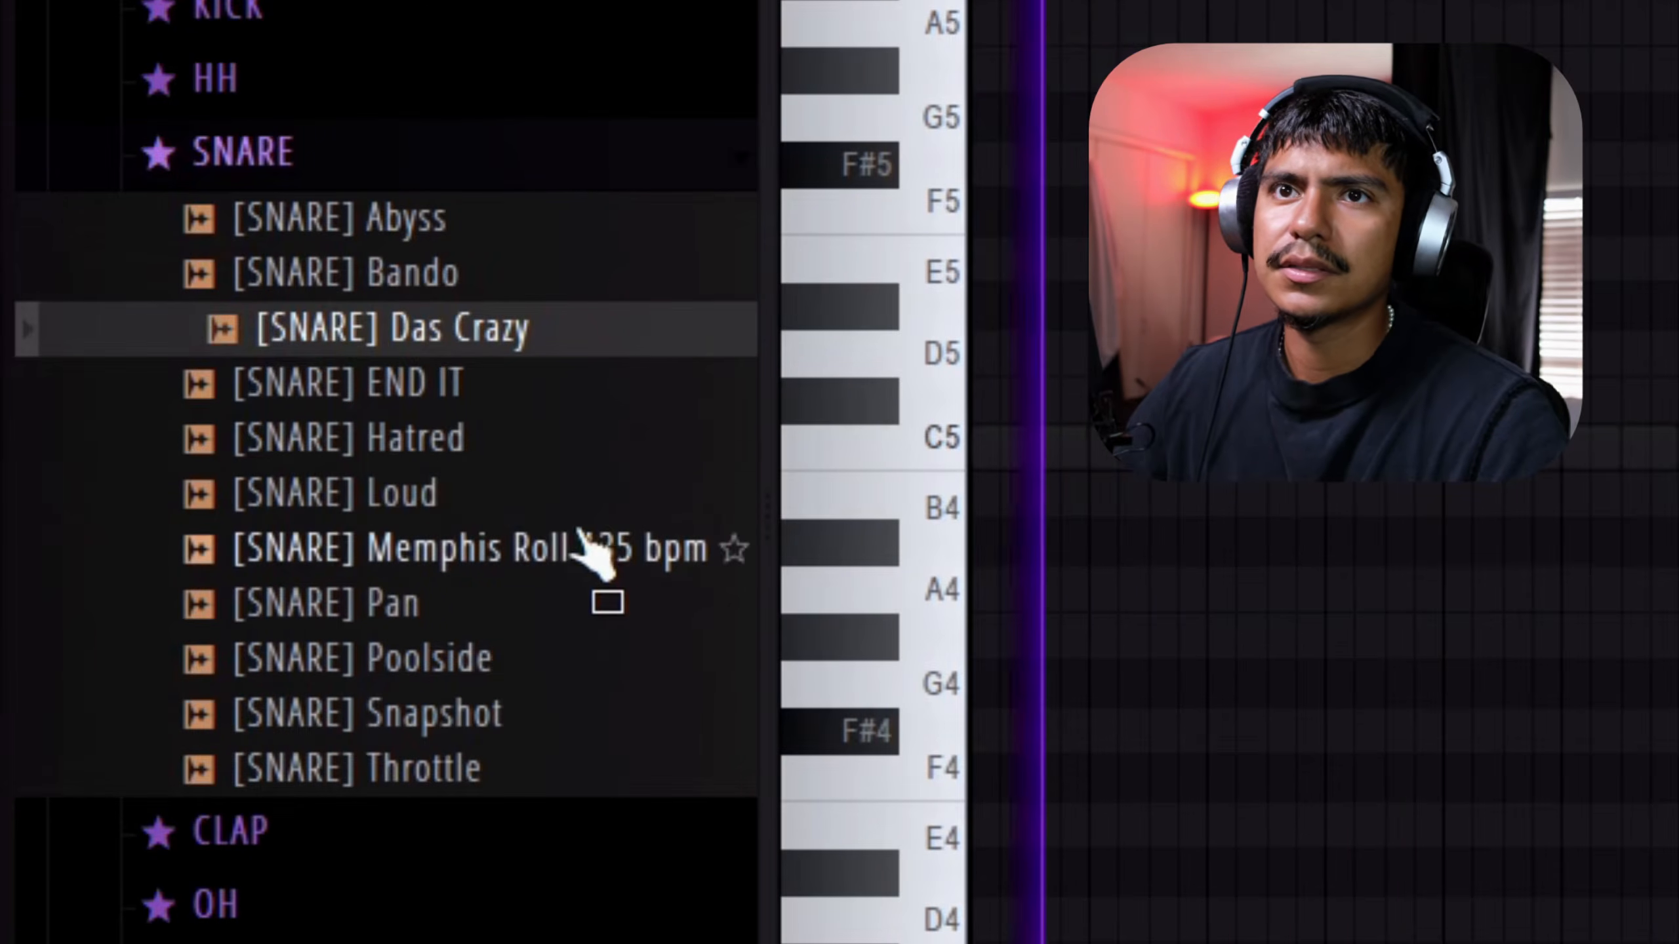
click(572, 536)
click(572, 504)
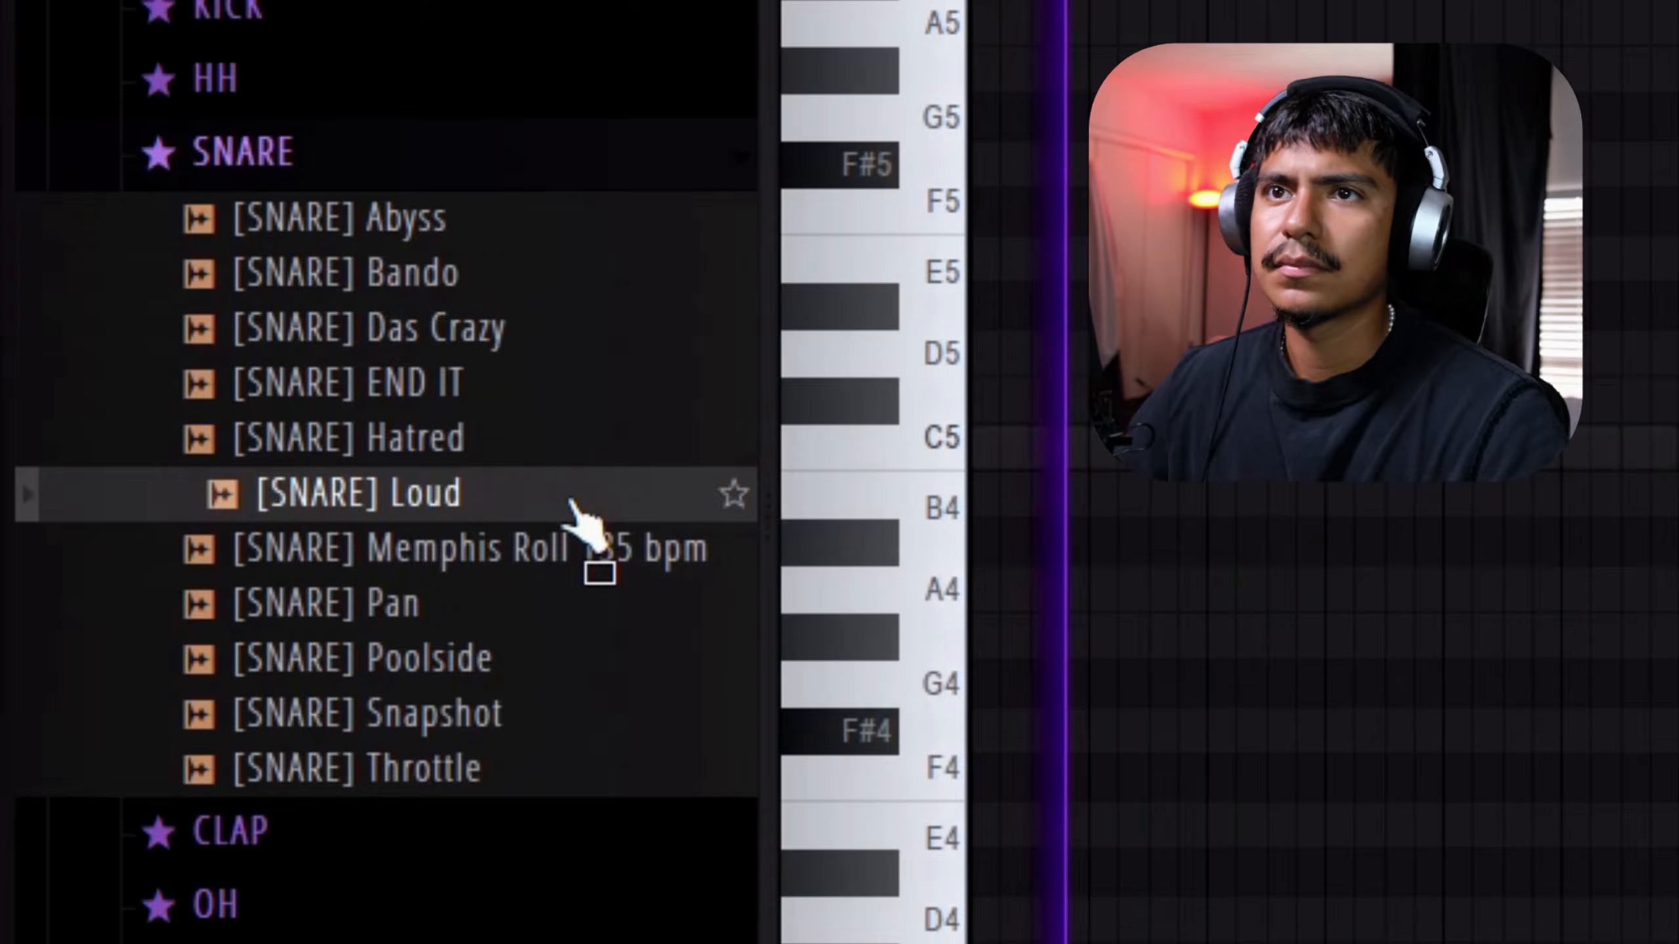
drag(268, 423, 308, 458)
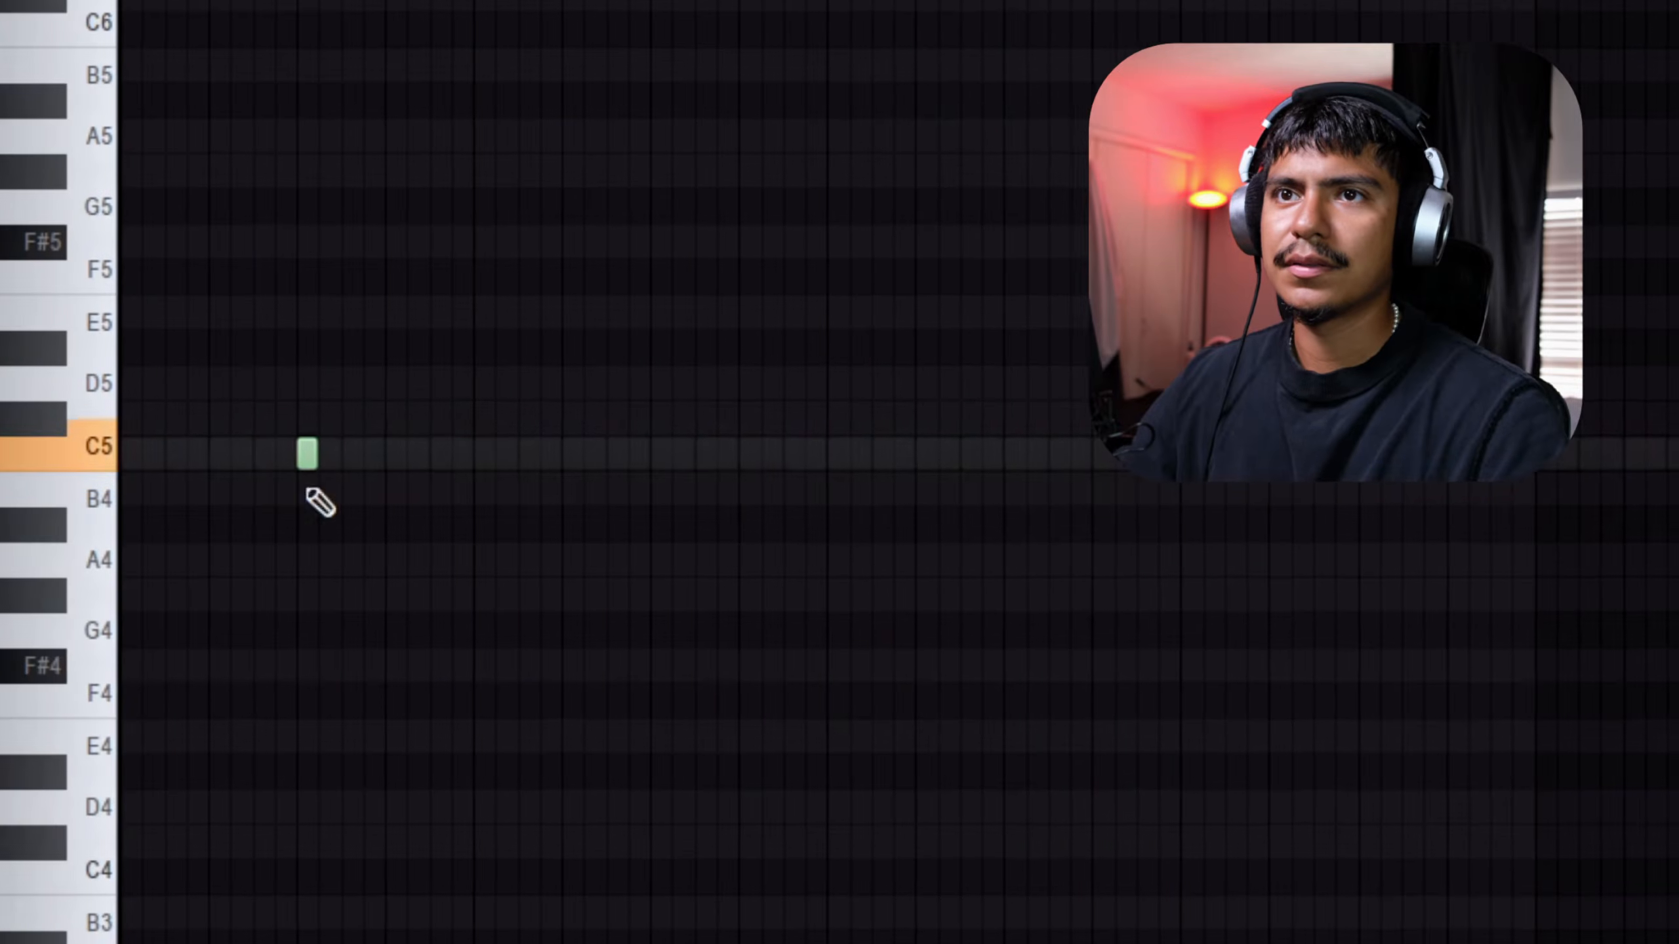
key(space)
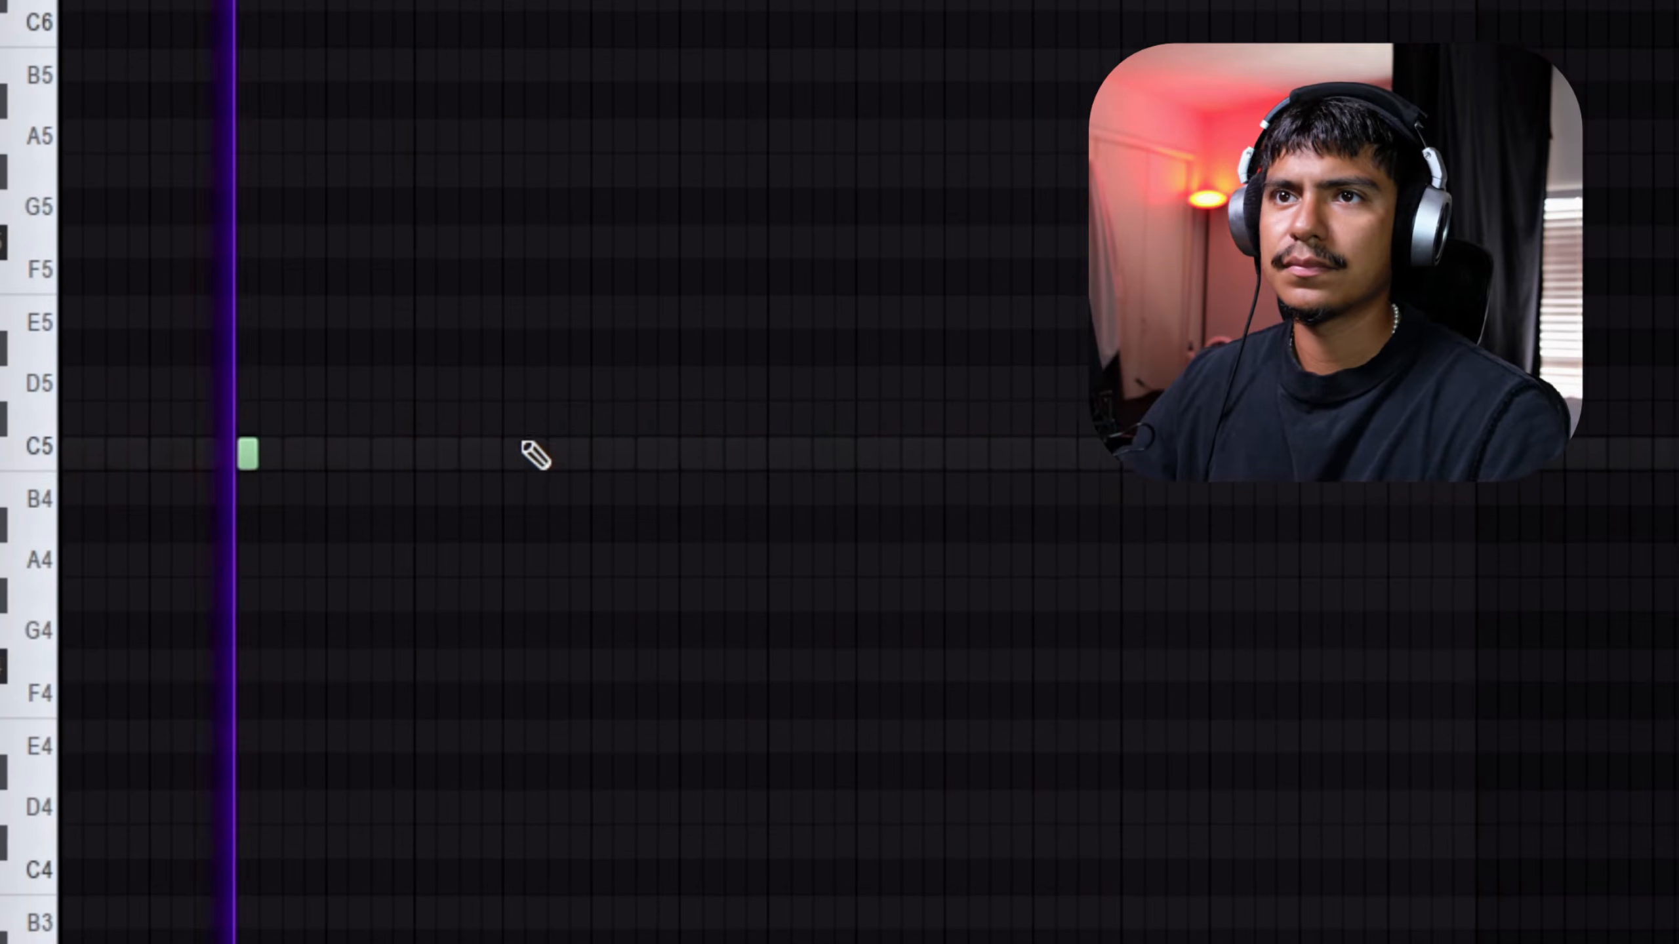
Place C5 notes for the END IT snare in the piano roll, one per bar on the same beat
click(590, 455)
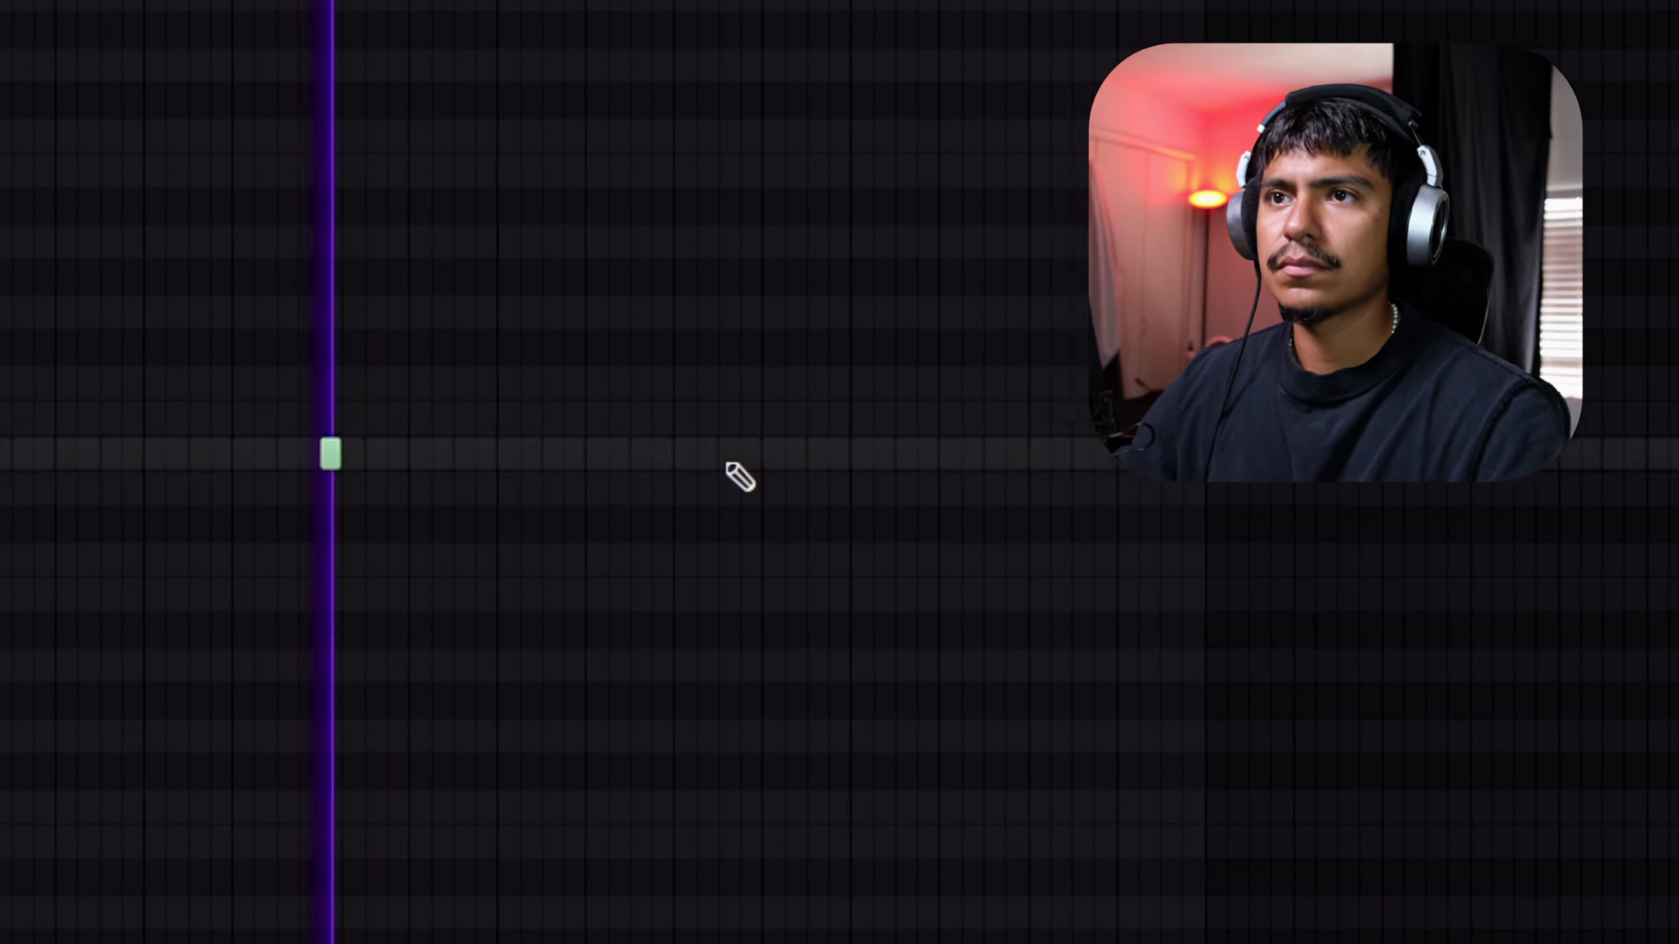
click(687, 455)
click(1039, 455)
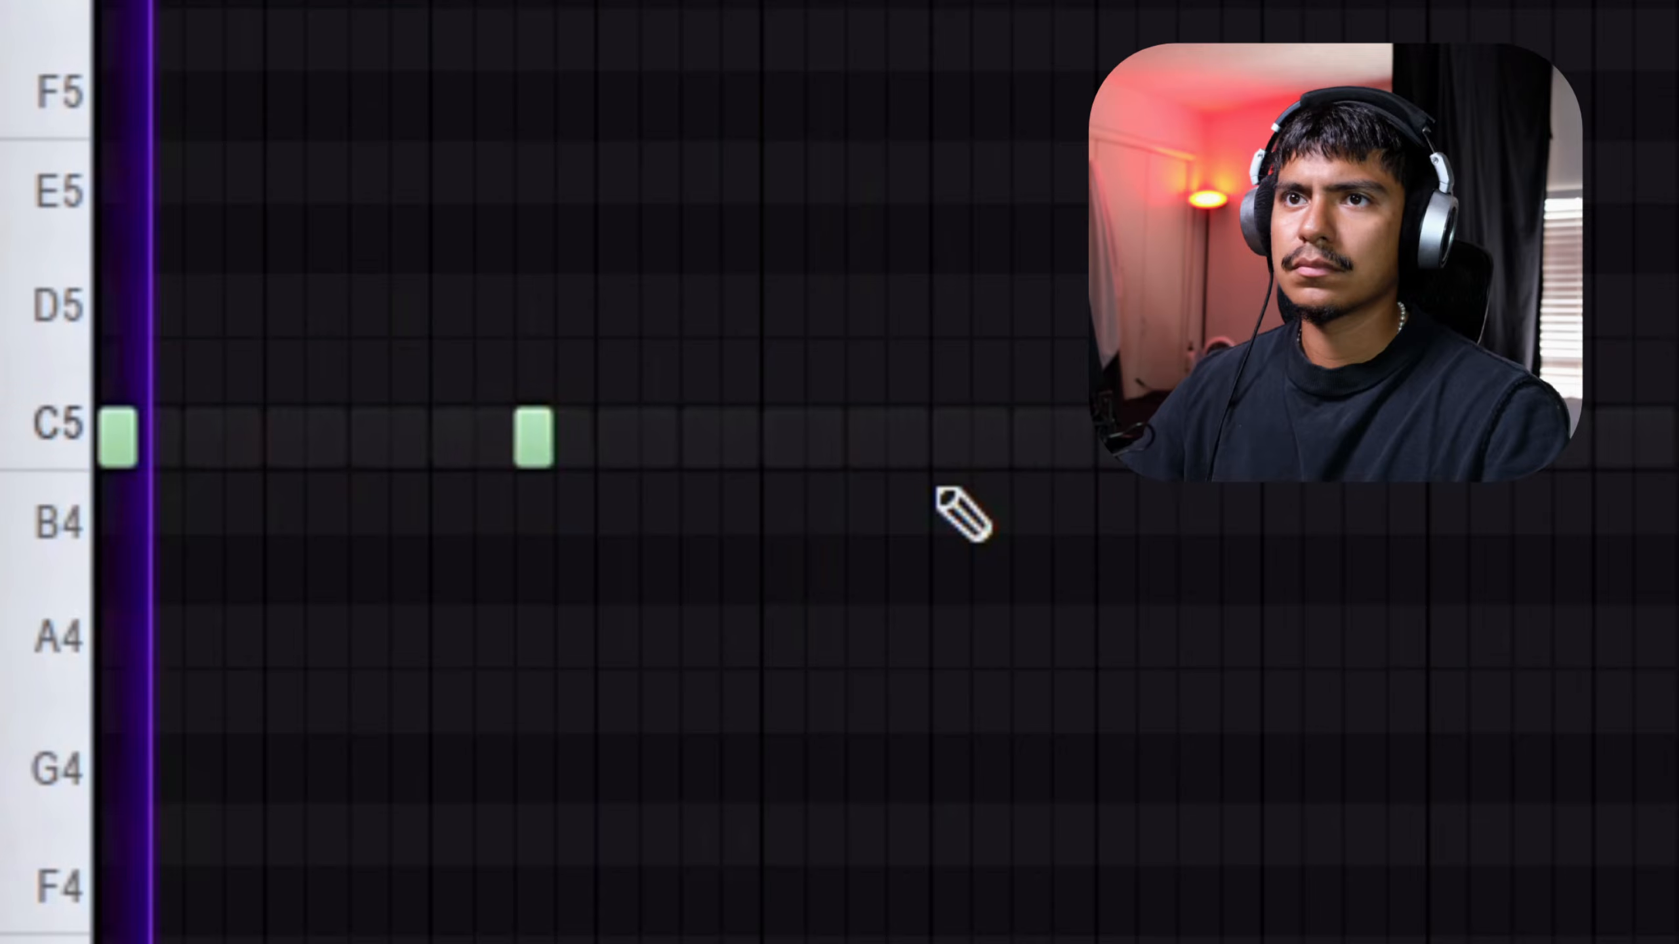
Fill in a syncopated kick pattern on C5 in the piano roll for [KICK] Metal
click(790, 444)
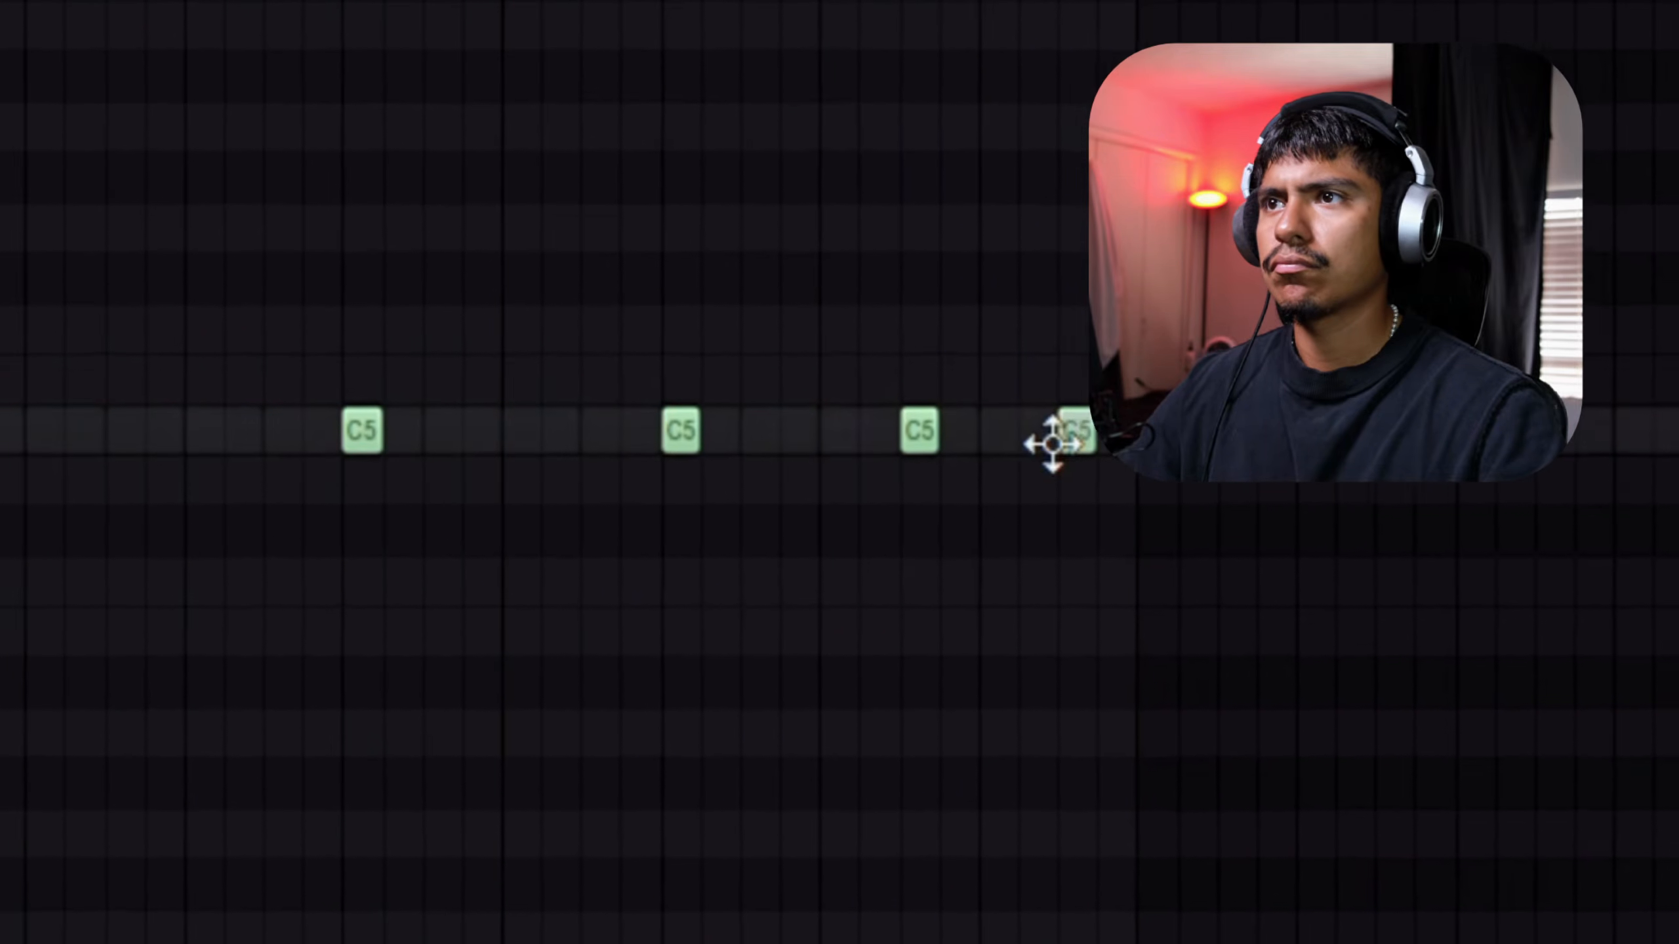
click(1067, 128)
right_click(1067, 127)
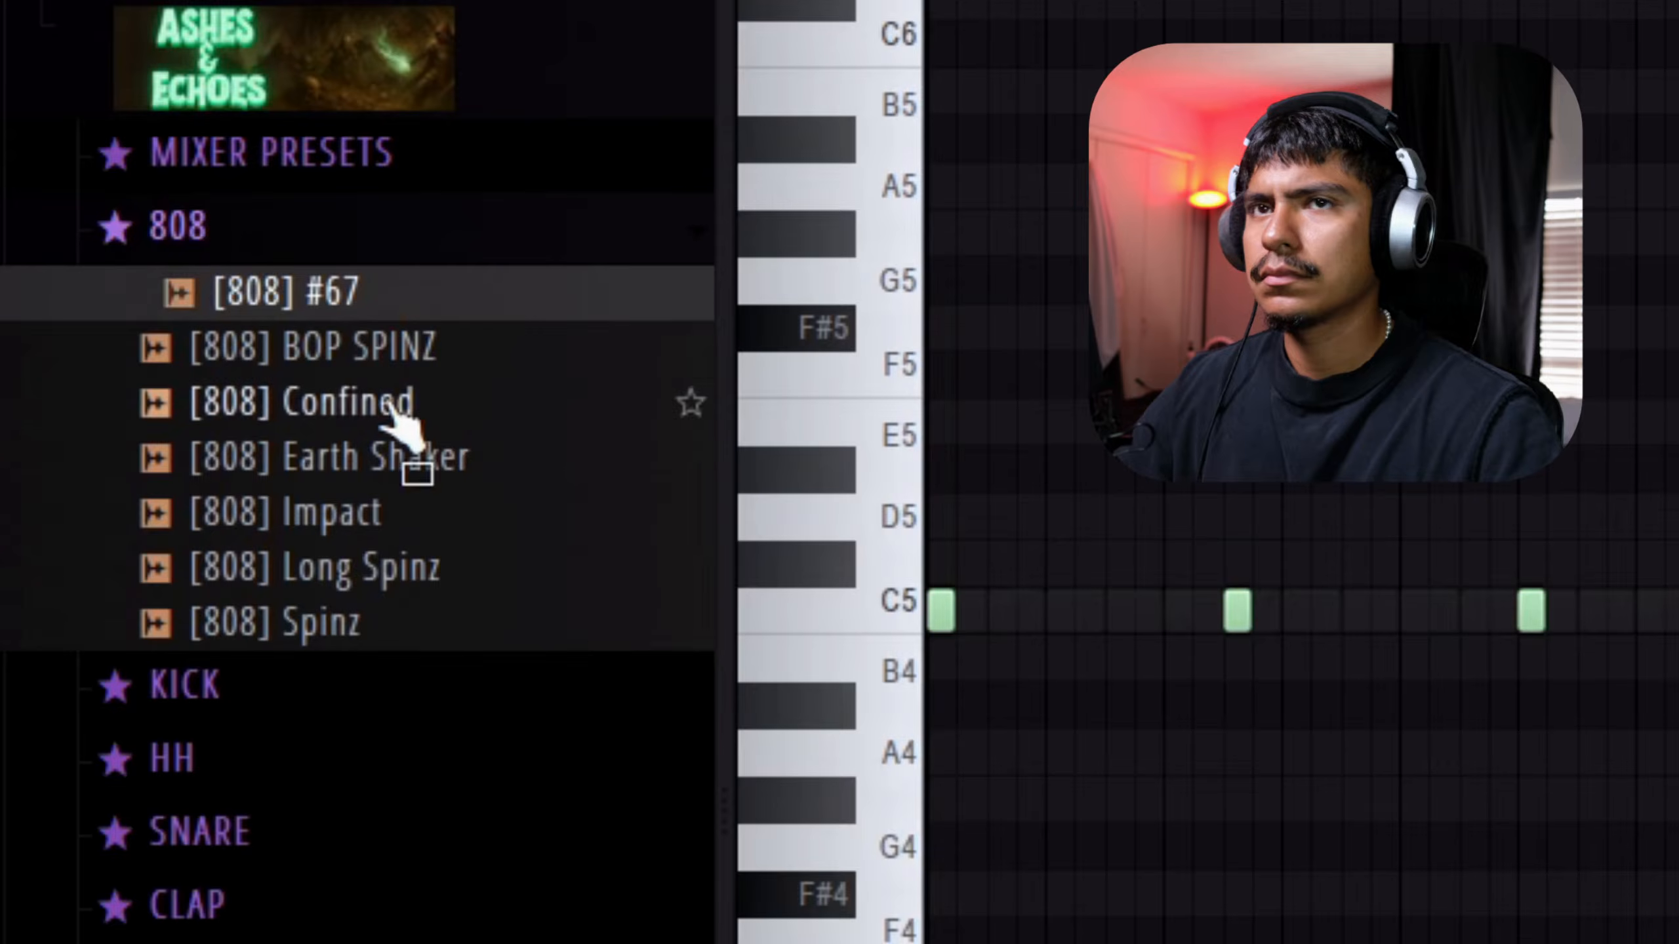
Choose [808] Confined after auditioning the 808 samples and paste the kick note pattern into its piano roll
click(397, 578)
click(395, 509)
click(402, 463)
click(399, 505)
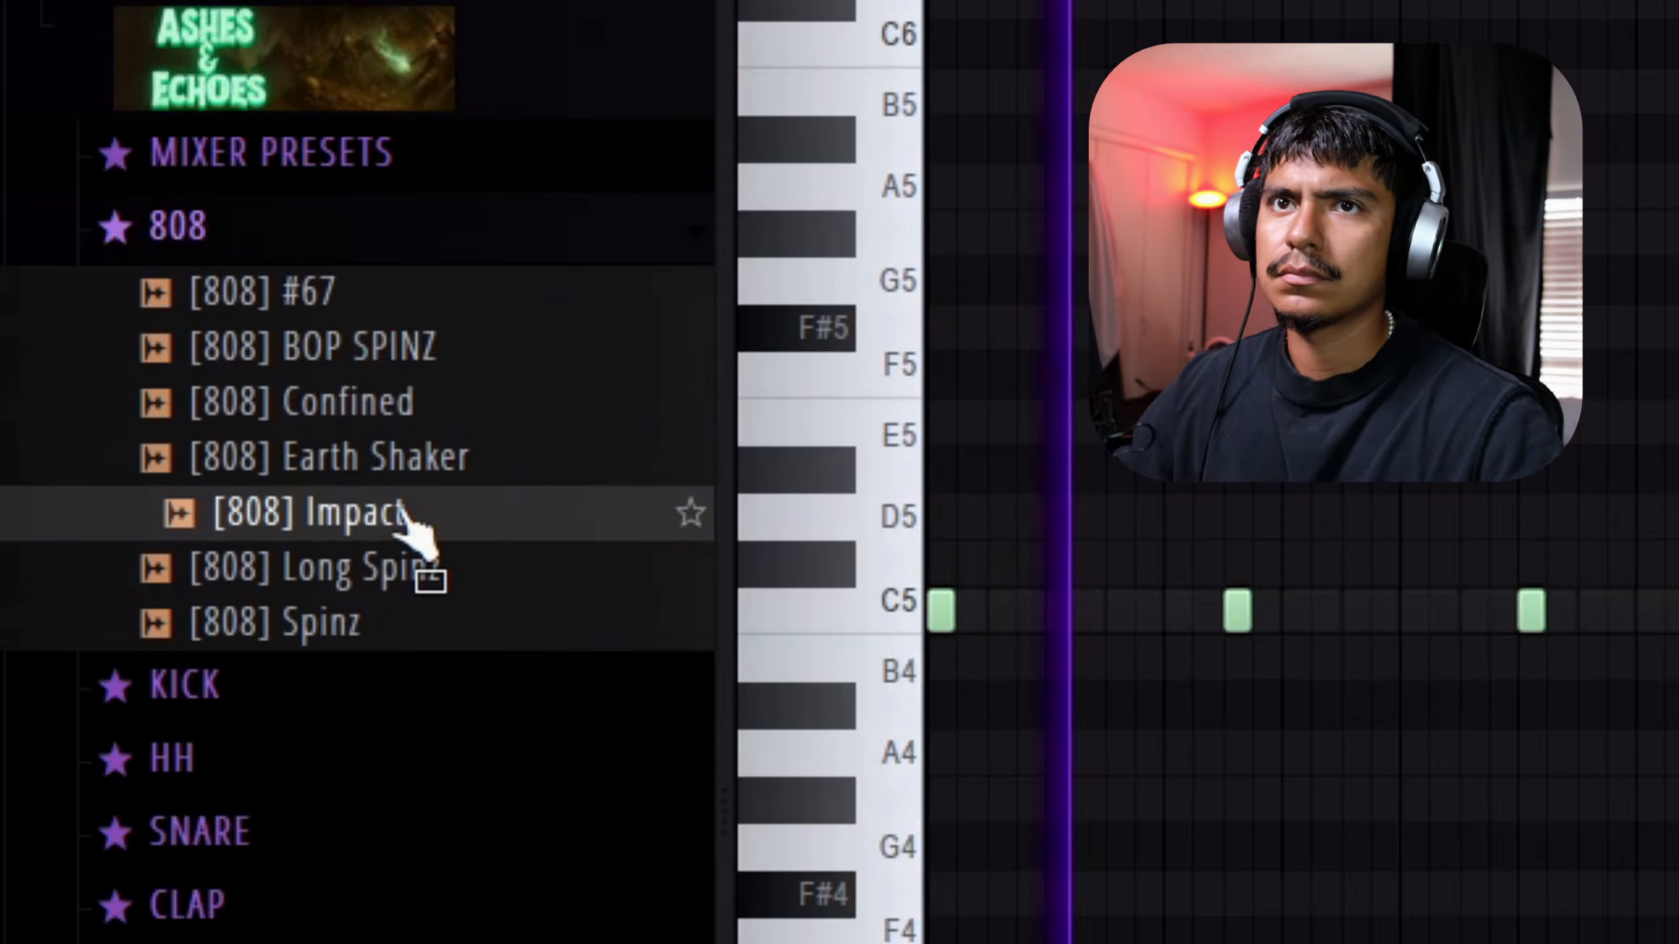
click(423, 415)
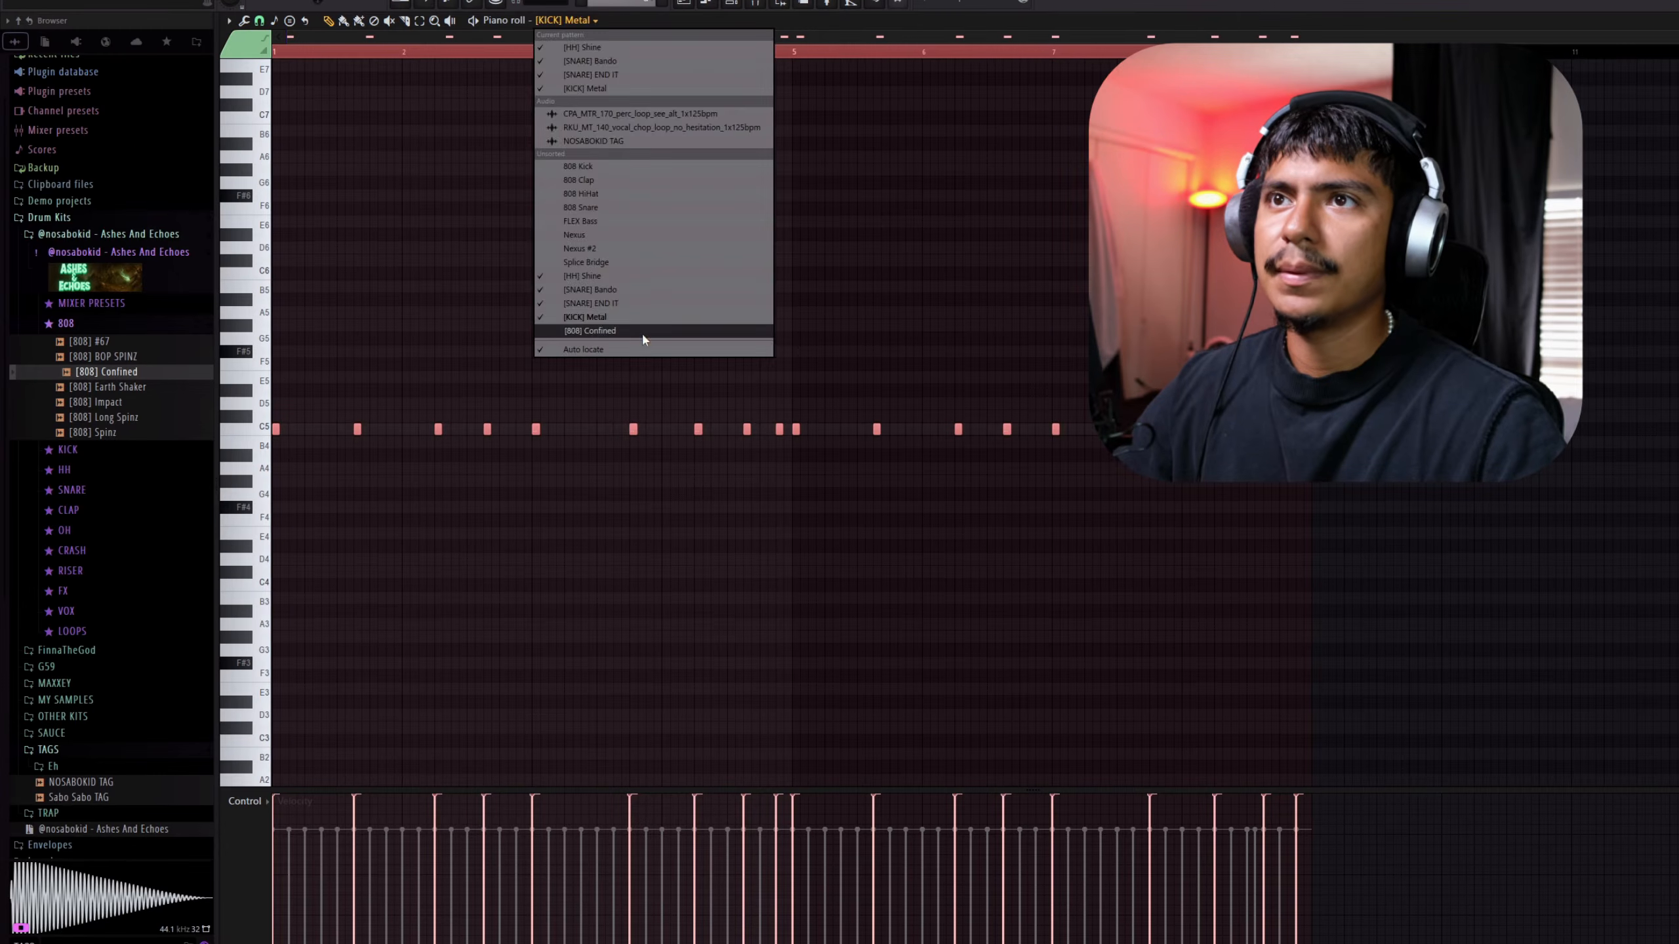
click(641, 335)
key(ctrl+v)
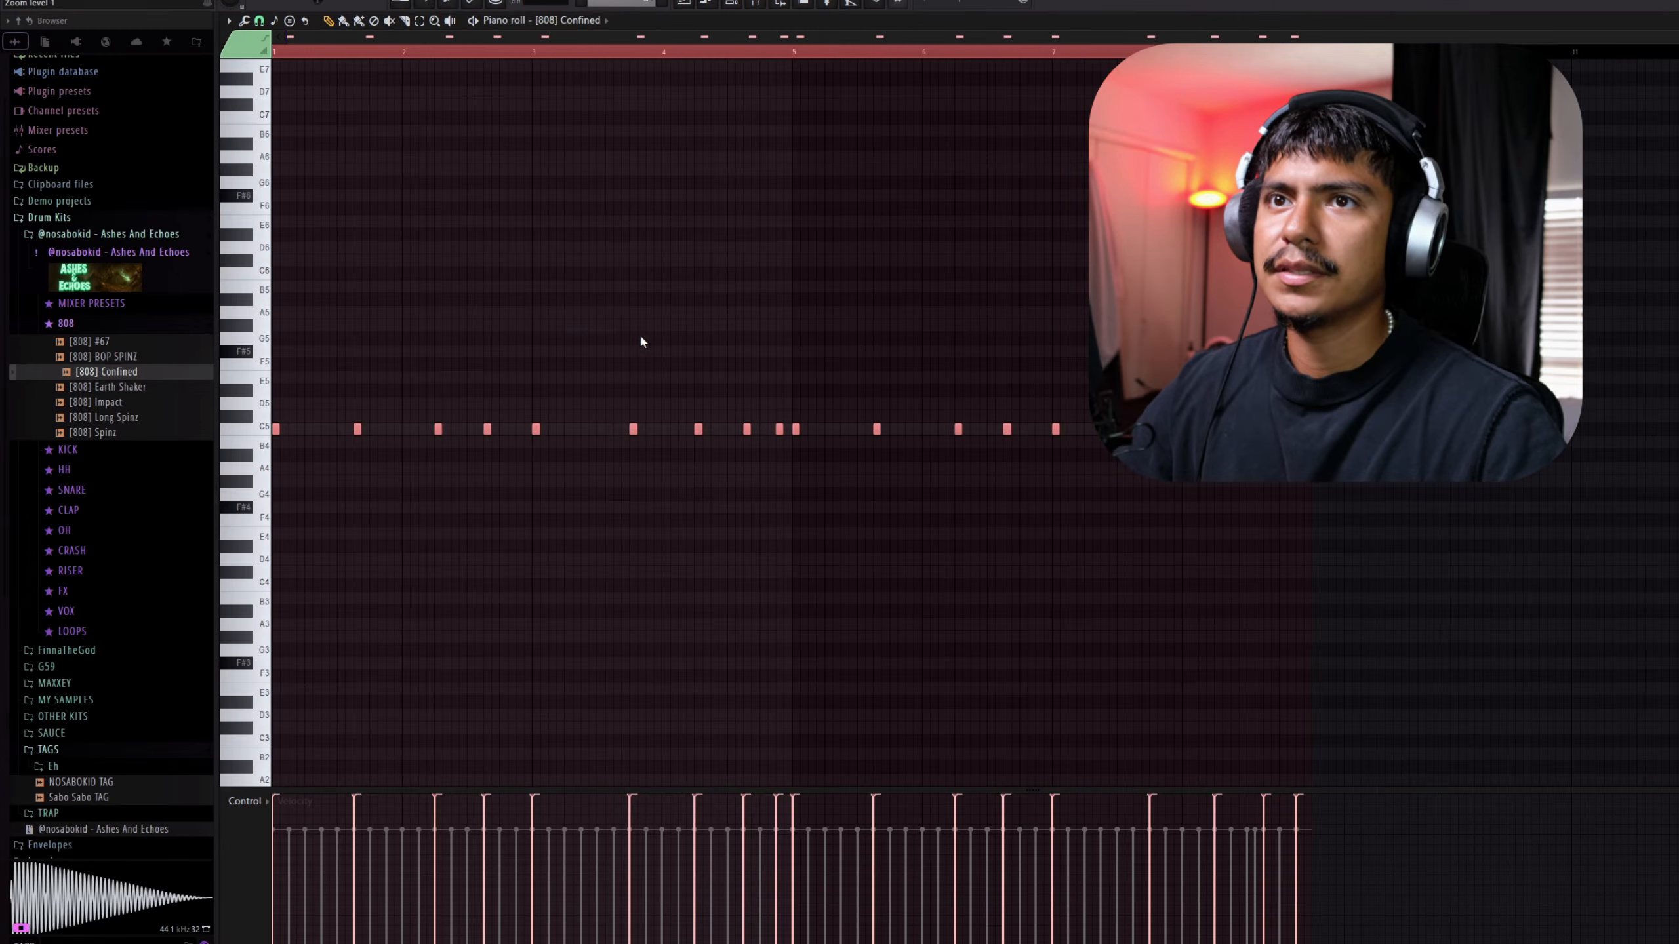
Review the Nexus melody and the channel rack, and bring up the [808] Confined notes in the piano roll
click(704, 5)
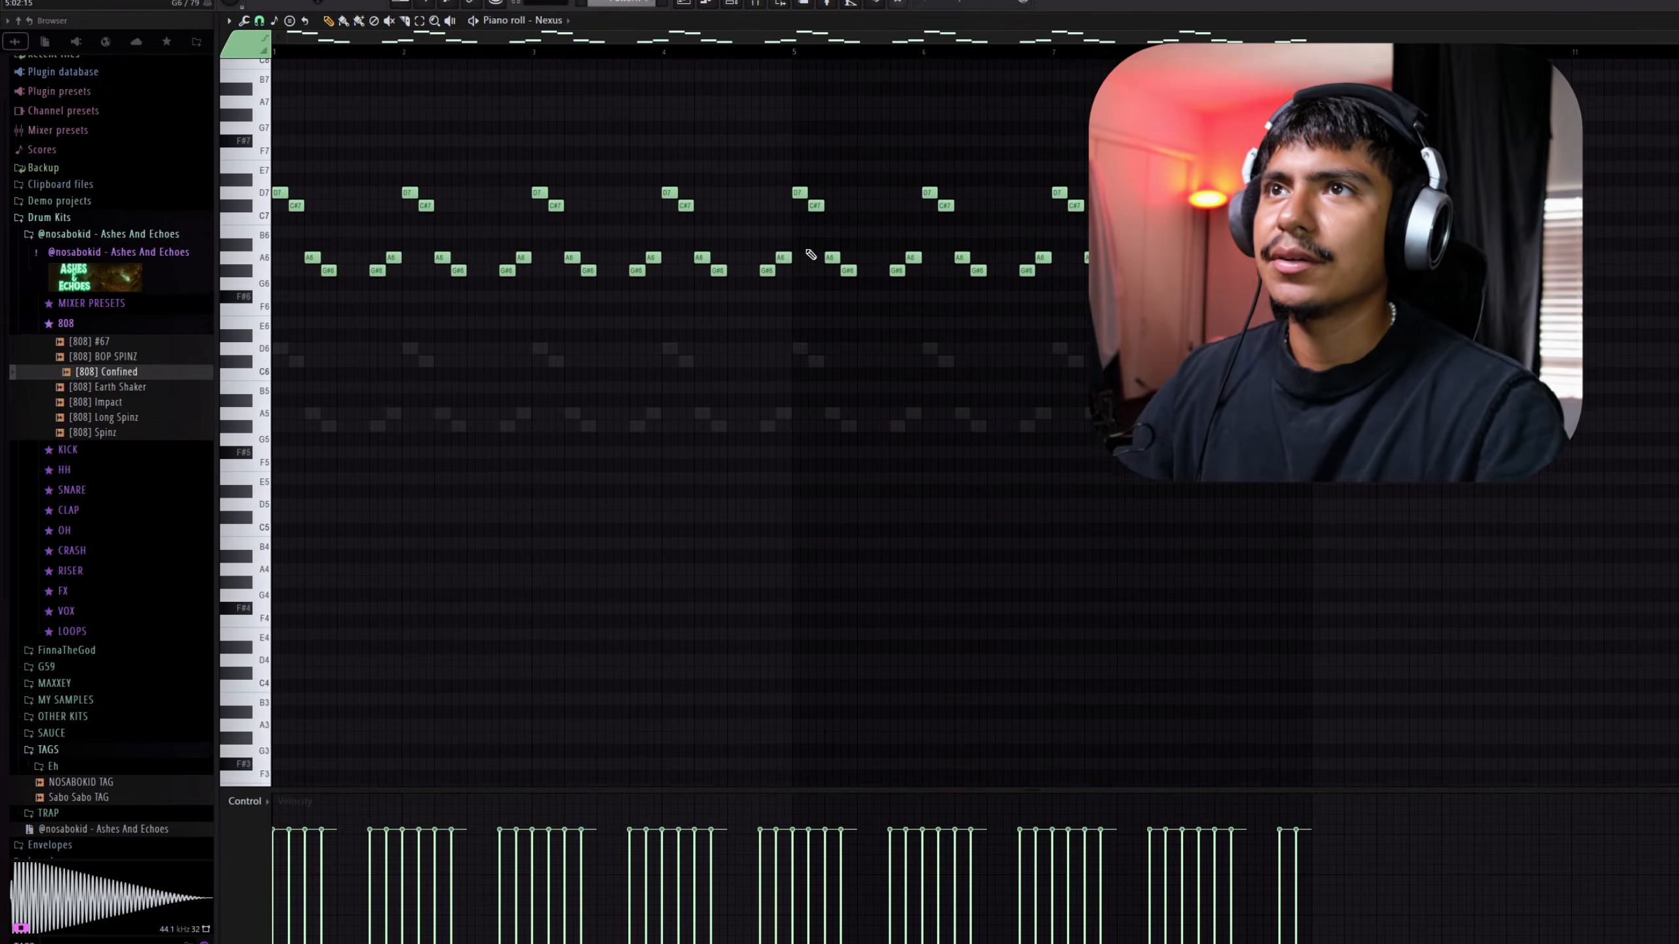
key(F6)
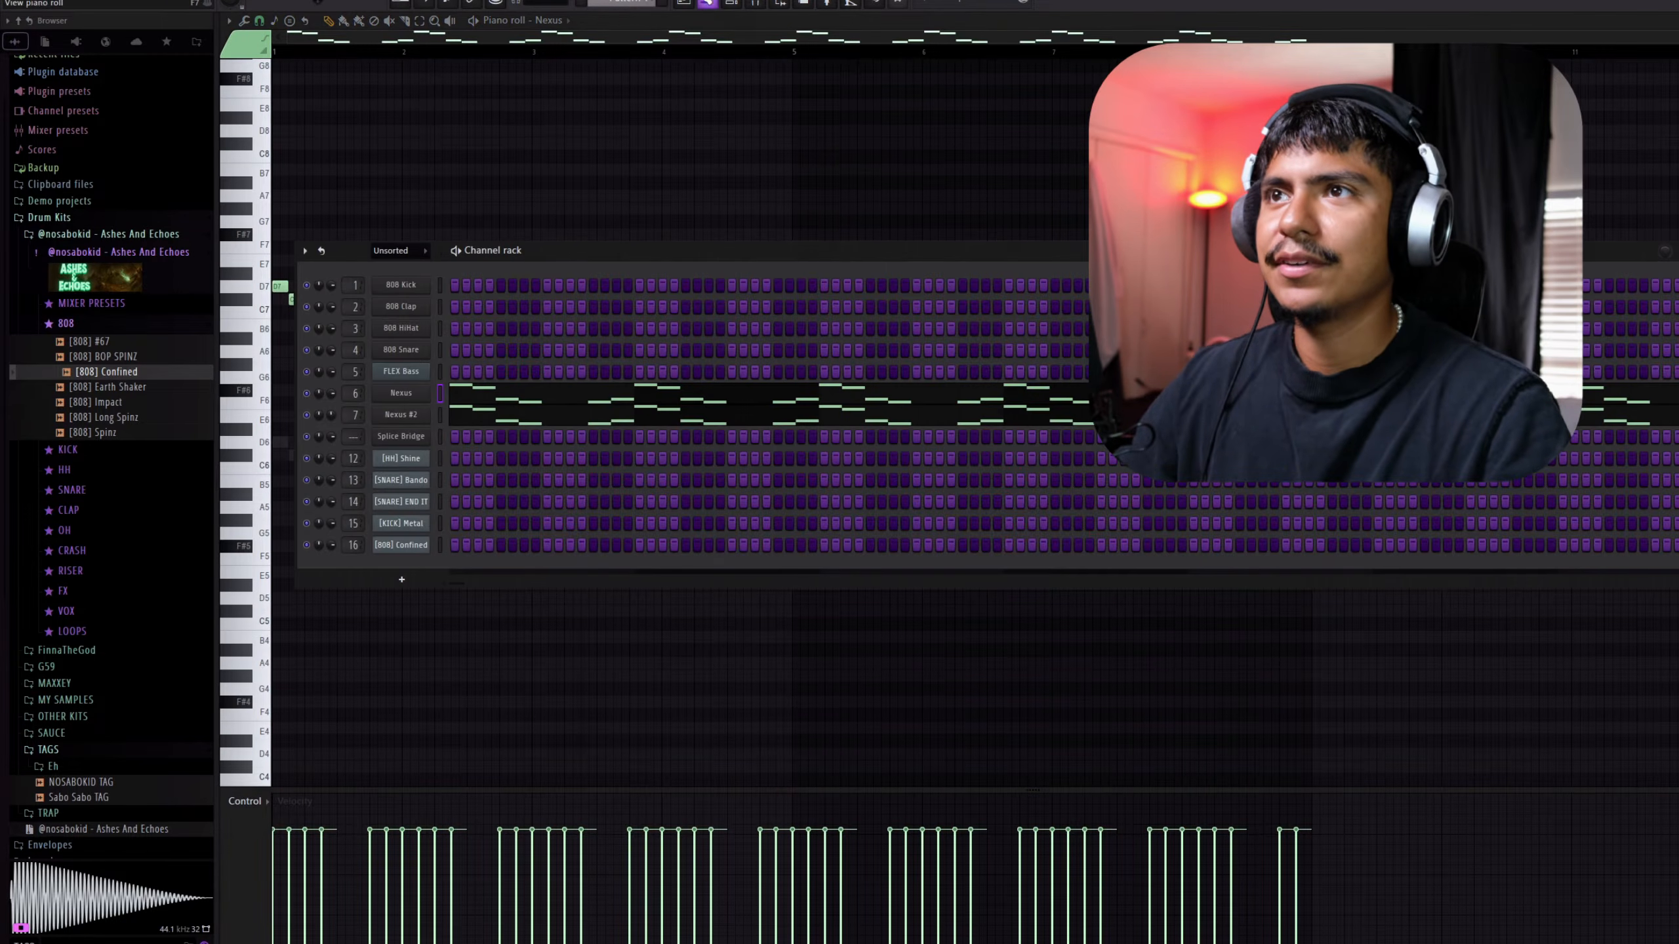
click(707, 4)
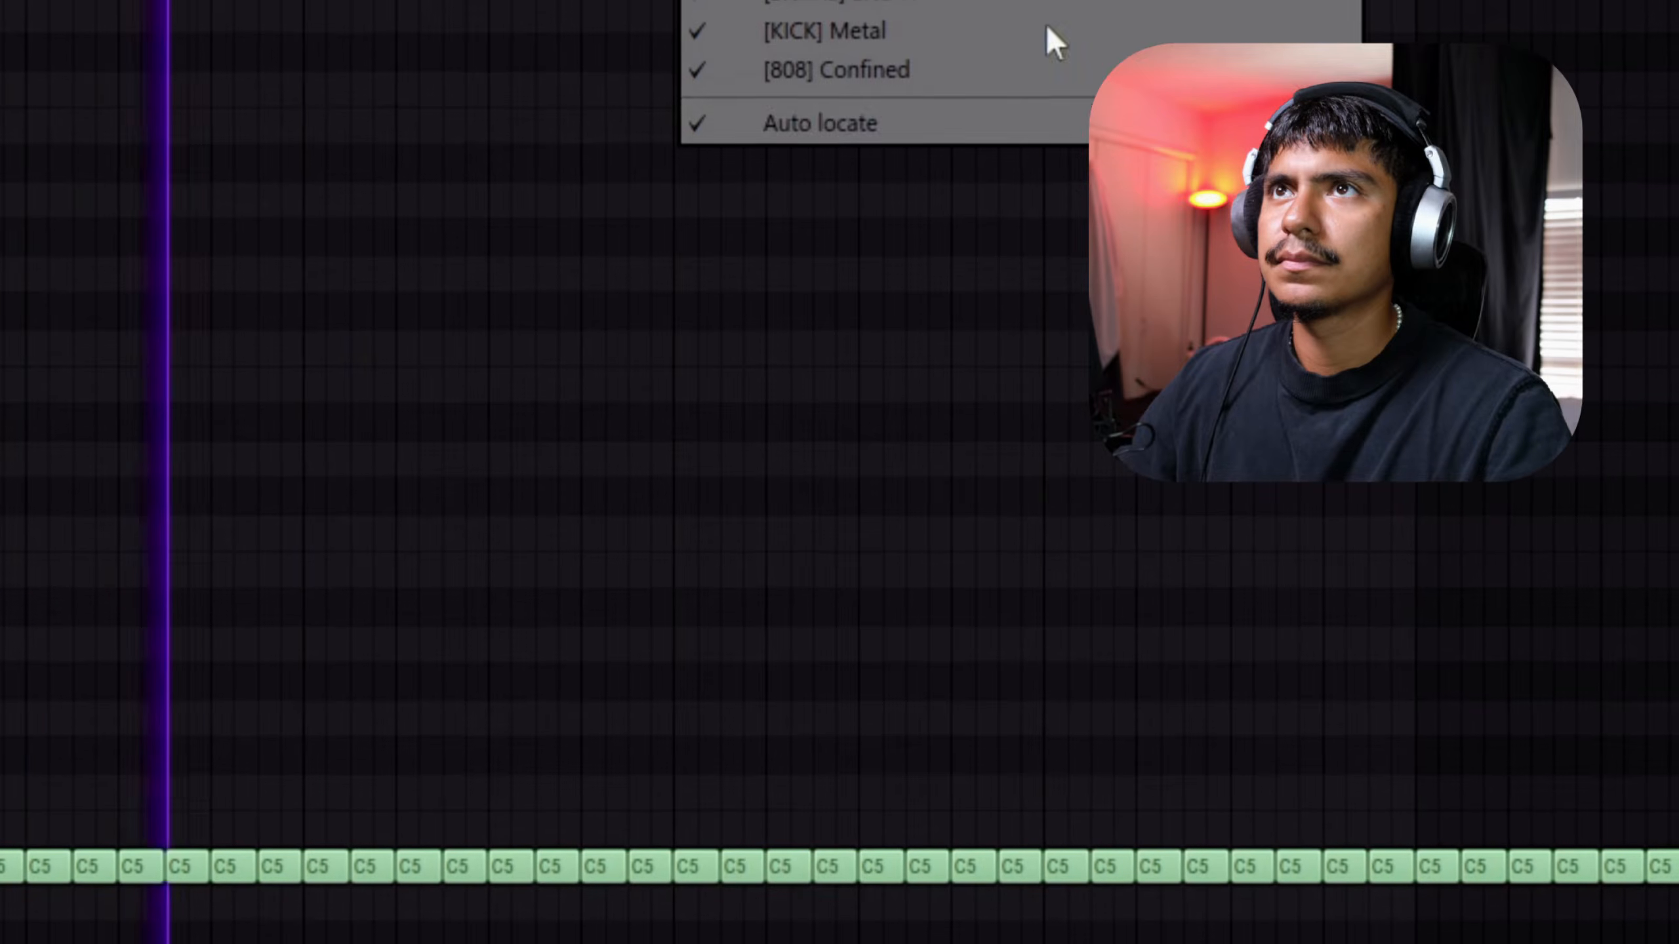
click(996, 83)
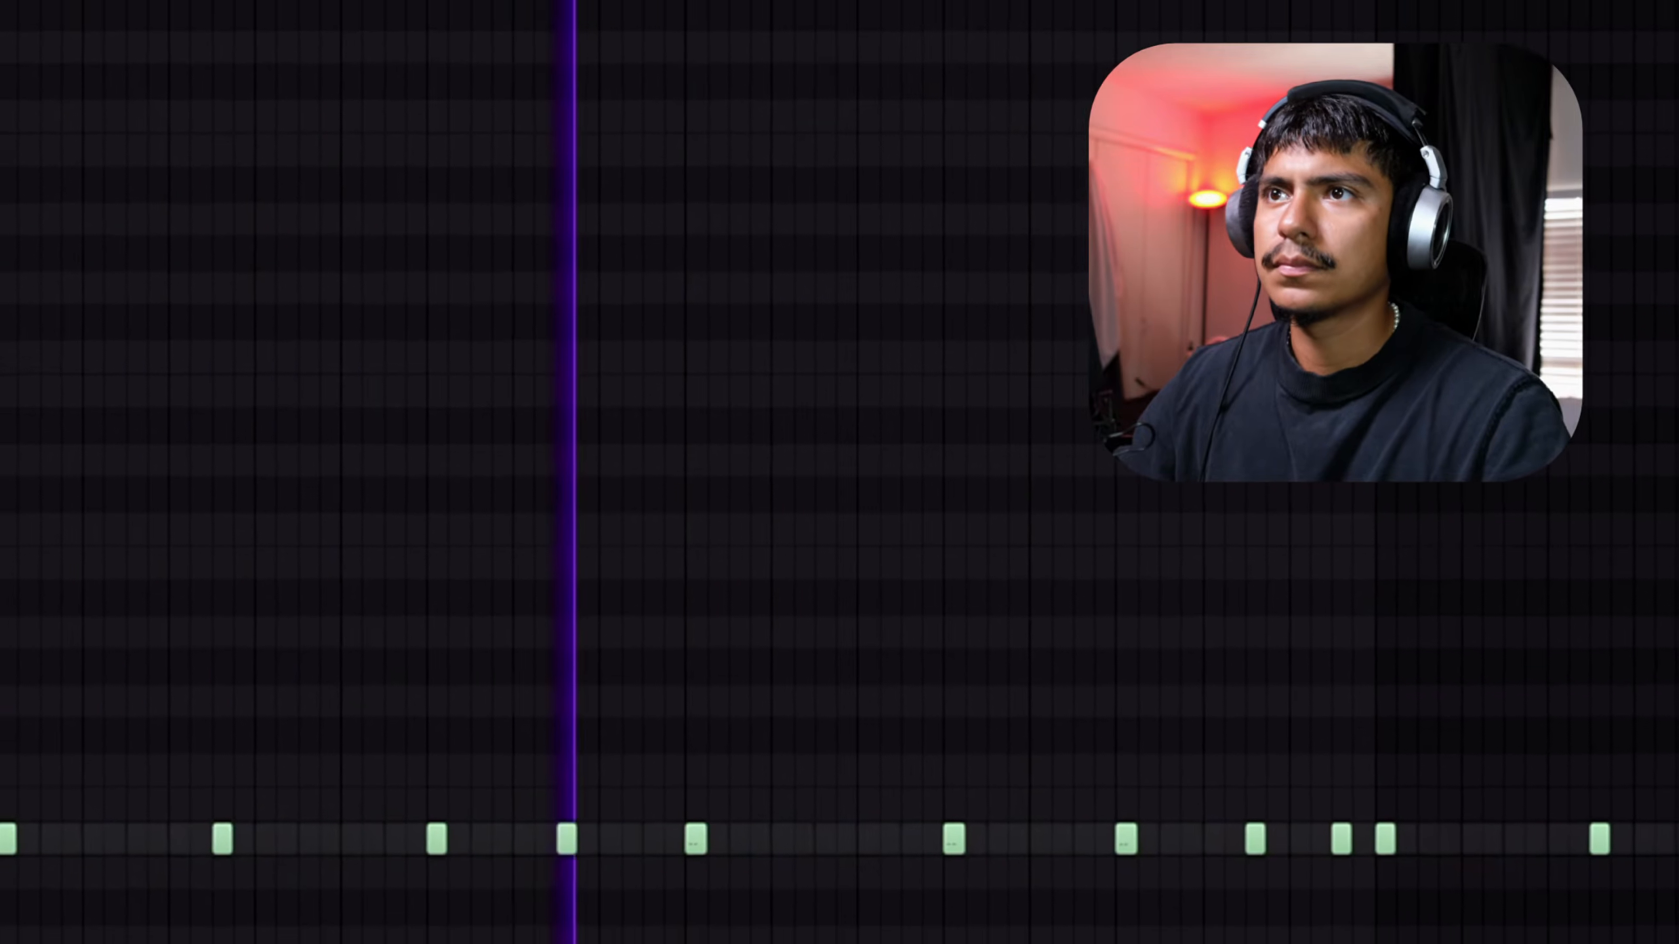
Load the !PUT ON MASTER mixer preset onto the Master track
scroll(502, 248, down, 5)
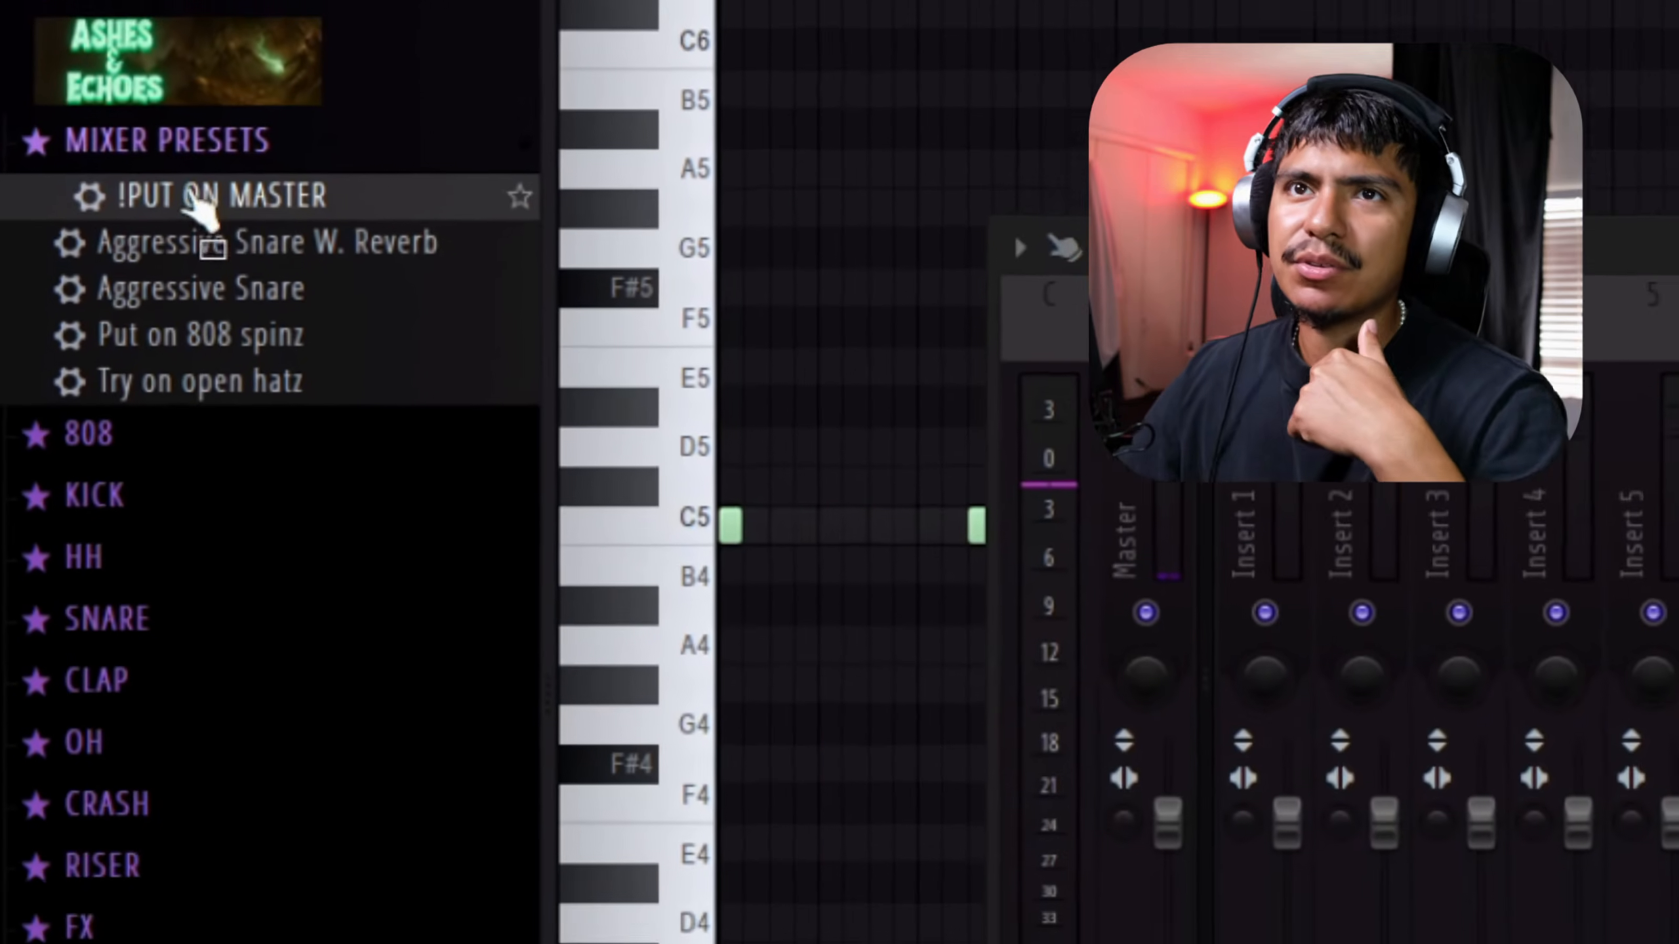
drag(198, 209, 1163, 489)
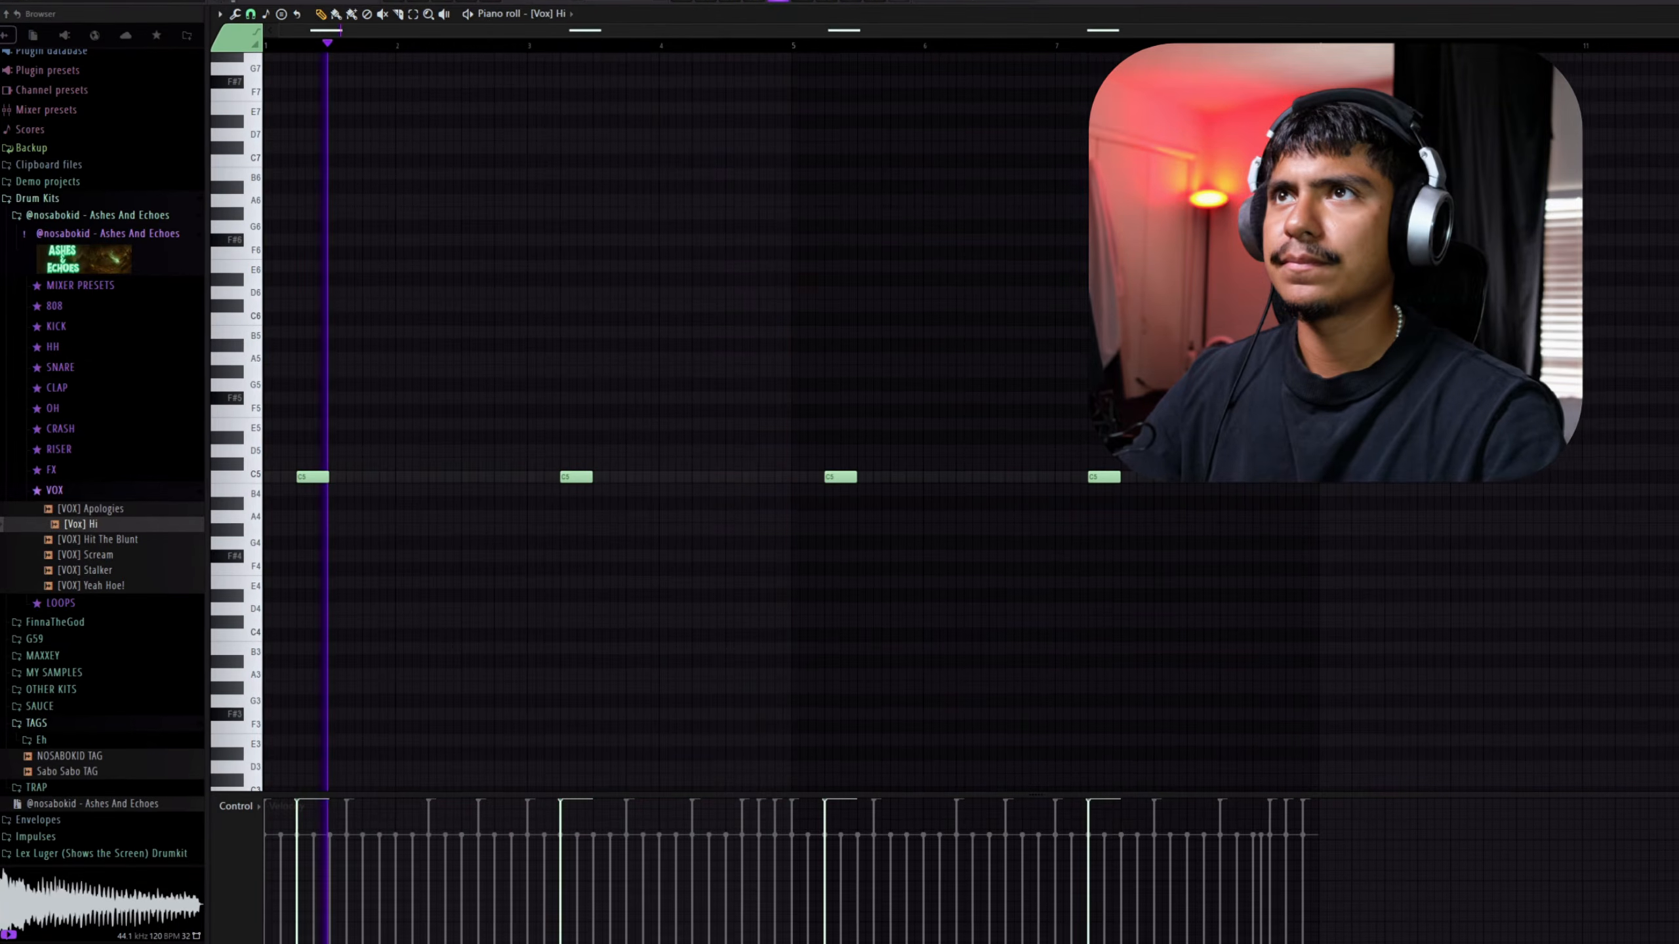
Lower the volume of the [Vox] Hi mixer track and close its Fruity Reeverb 2 settings
key(F9)
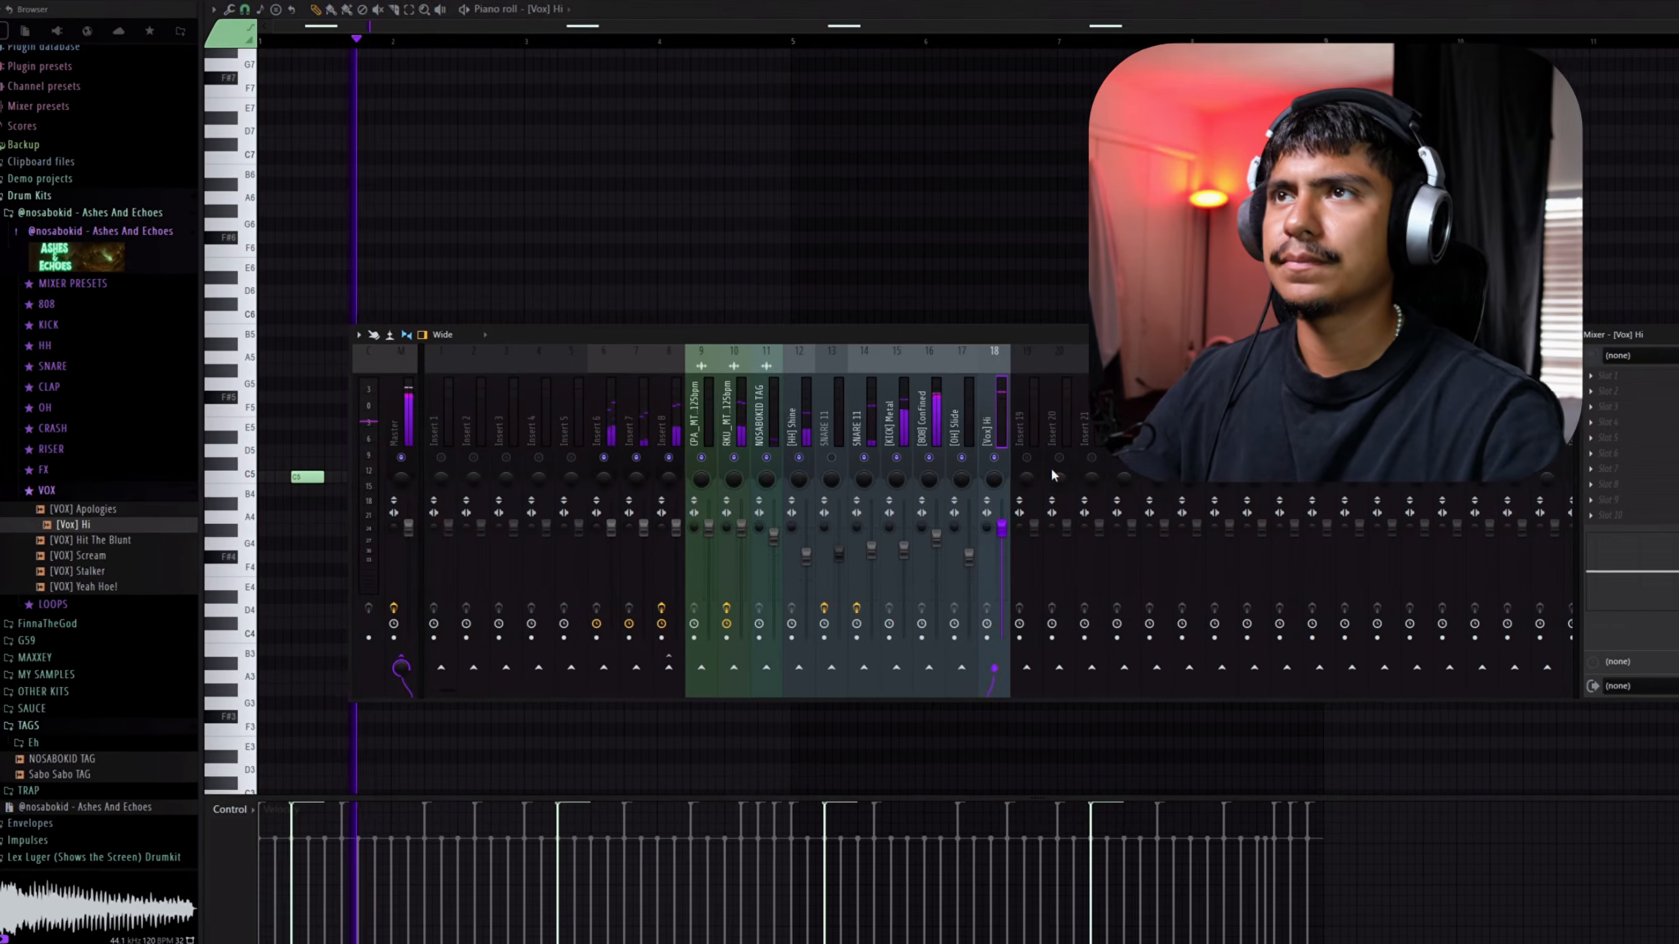
drag(1002, 528, 1004, 553)
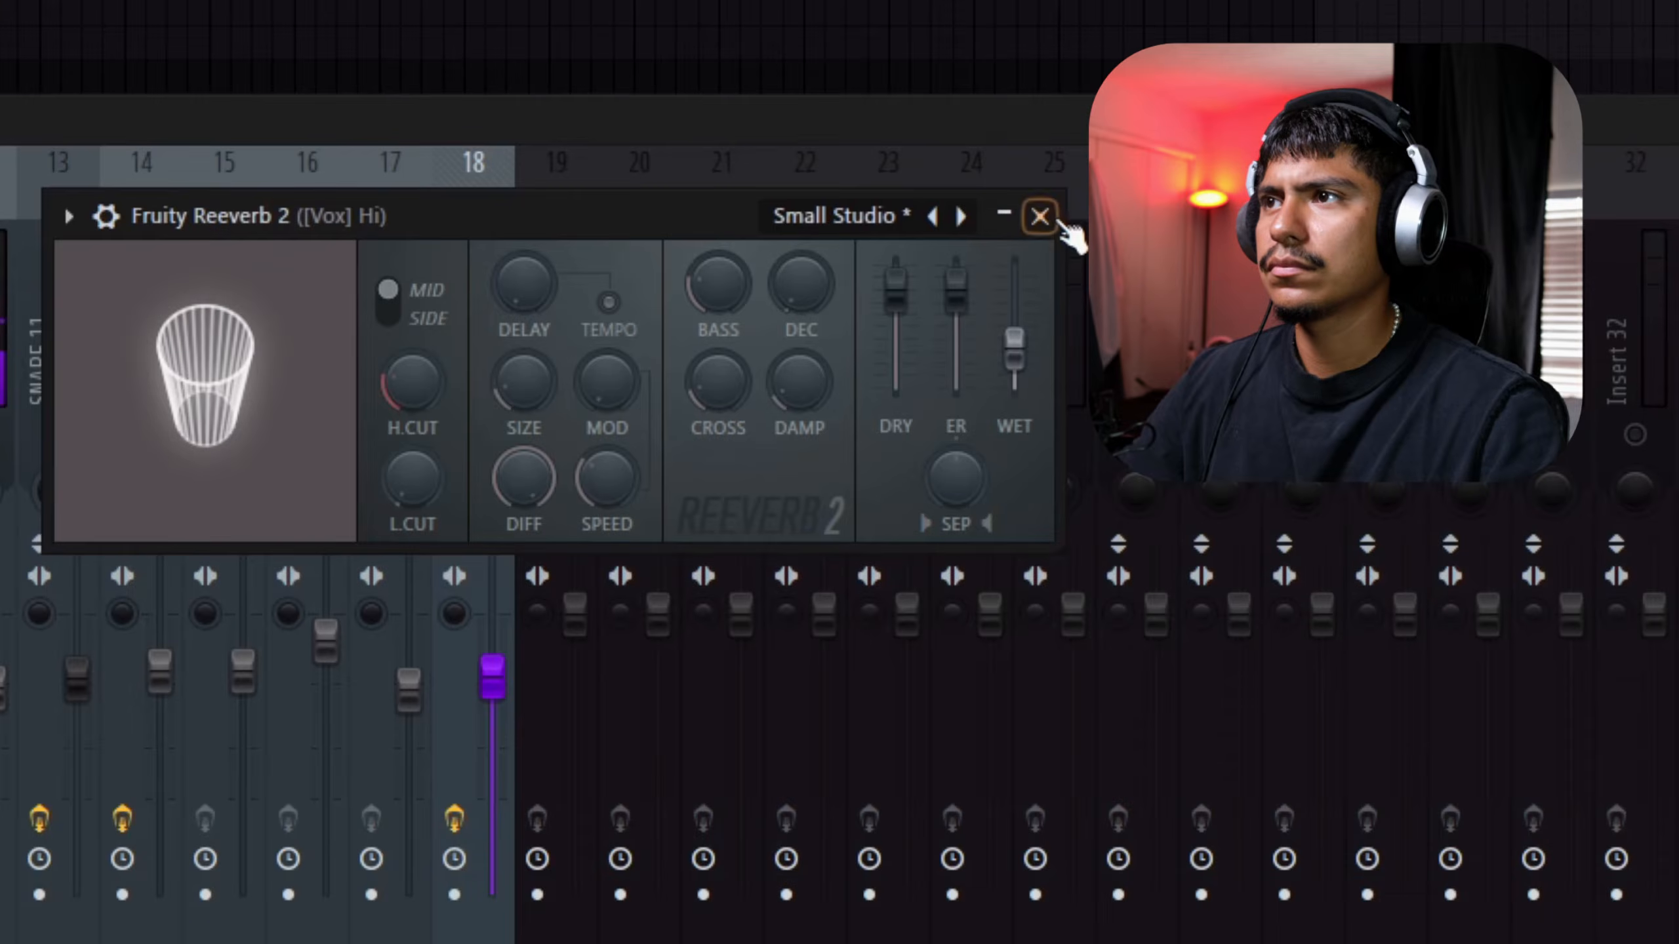
click(1039, 217)
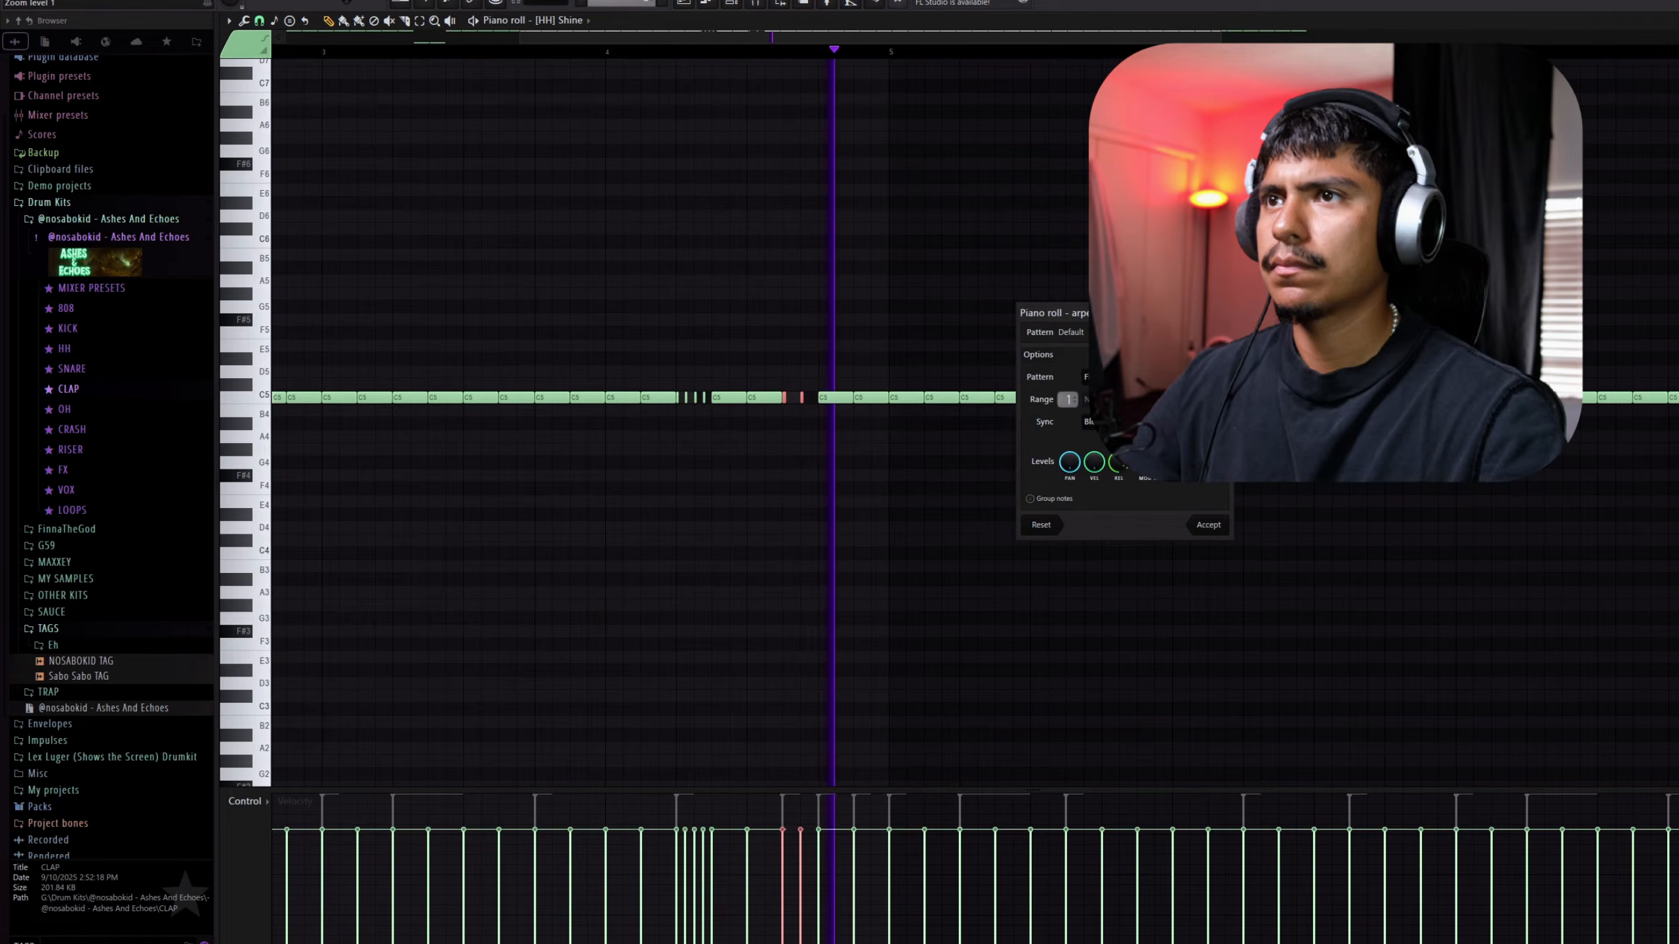
Apply the arpeggiator to the selected [HH] Shine notes near the end of bar 4 and ramp up the rolls' velocities
click(1213, 528)
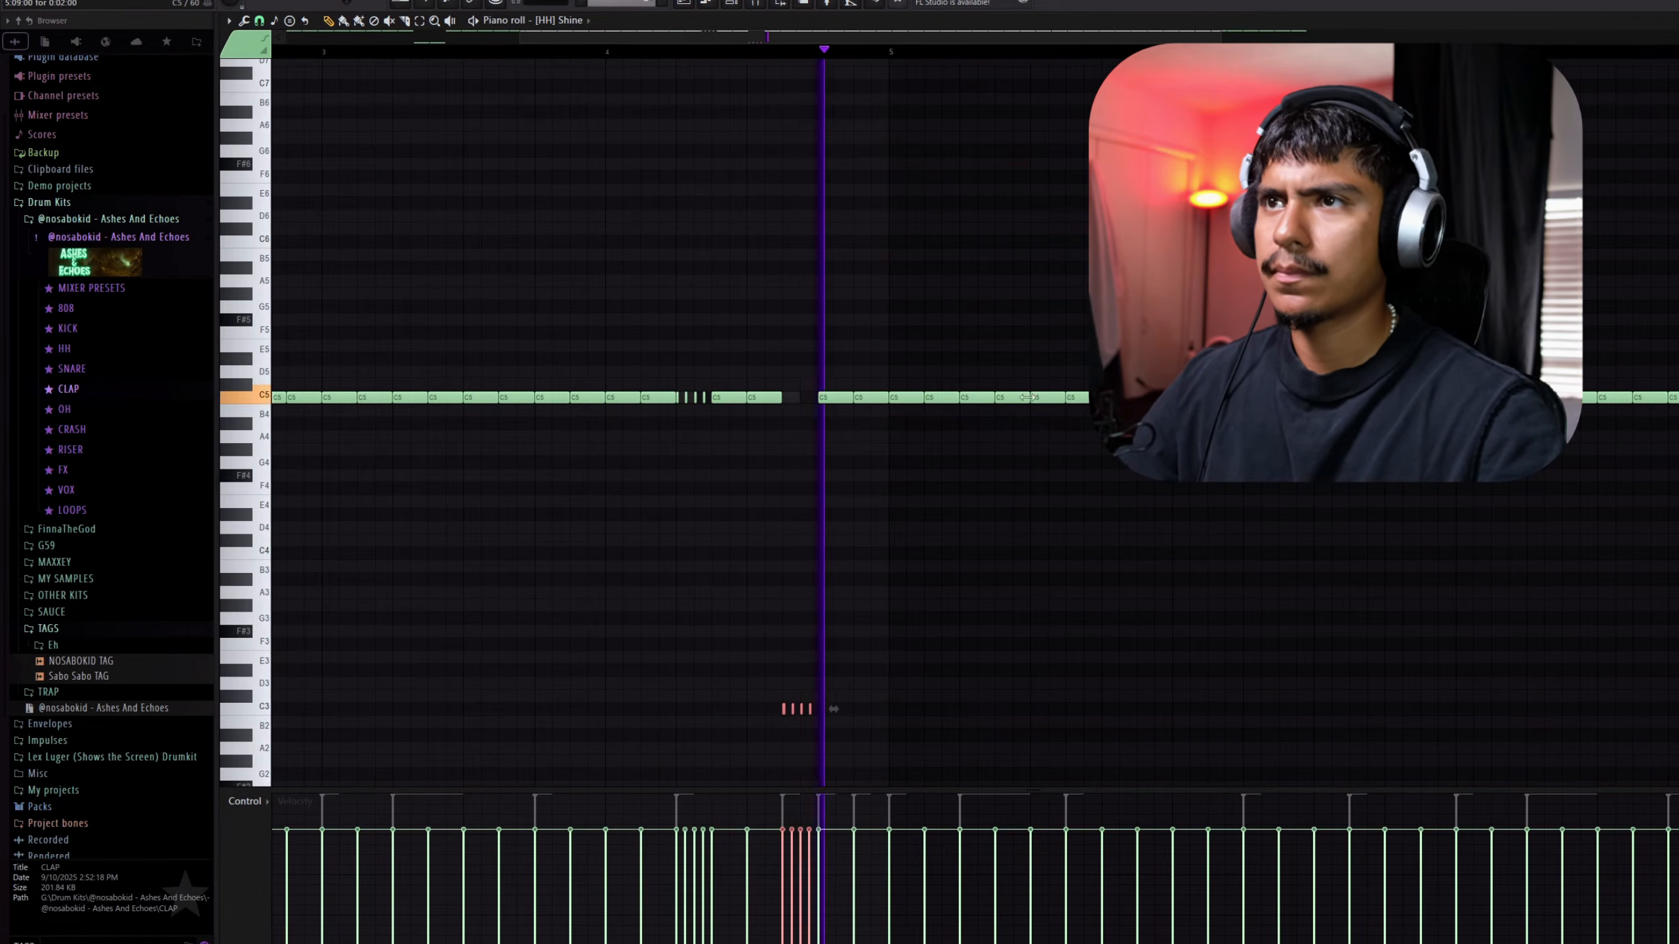
scroll(1029, 397, down, 3)
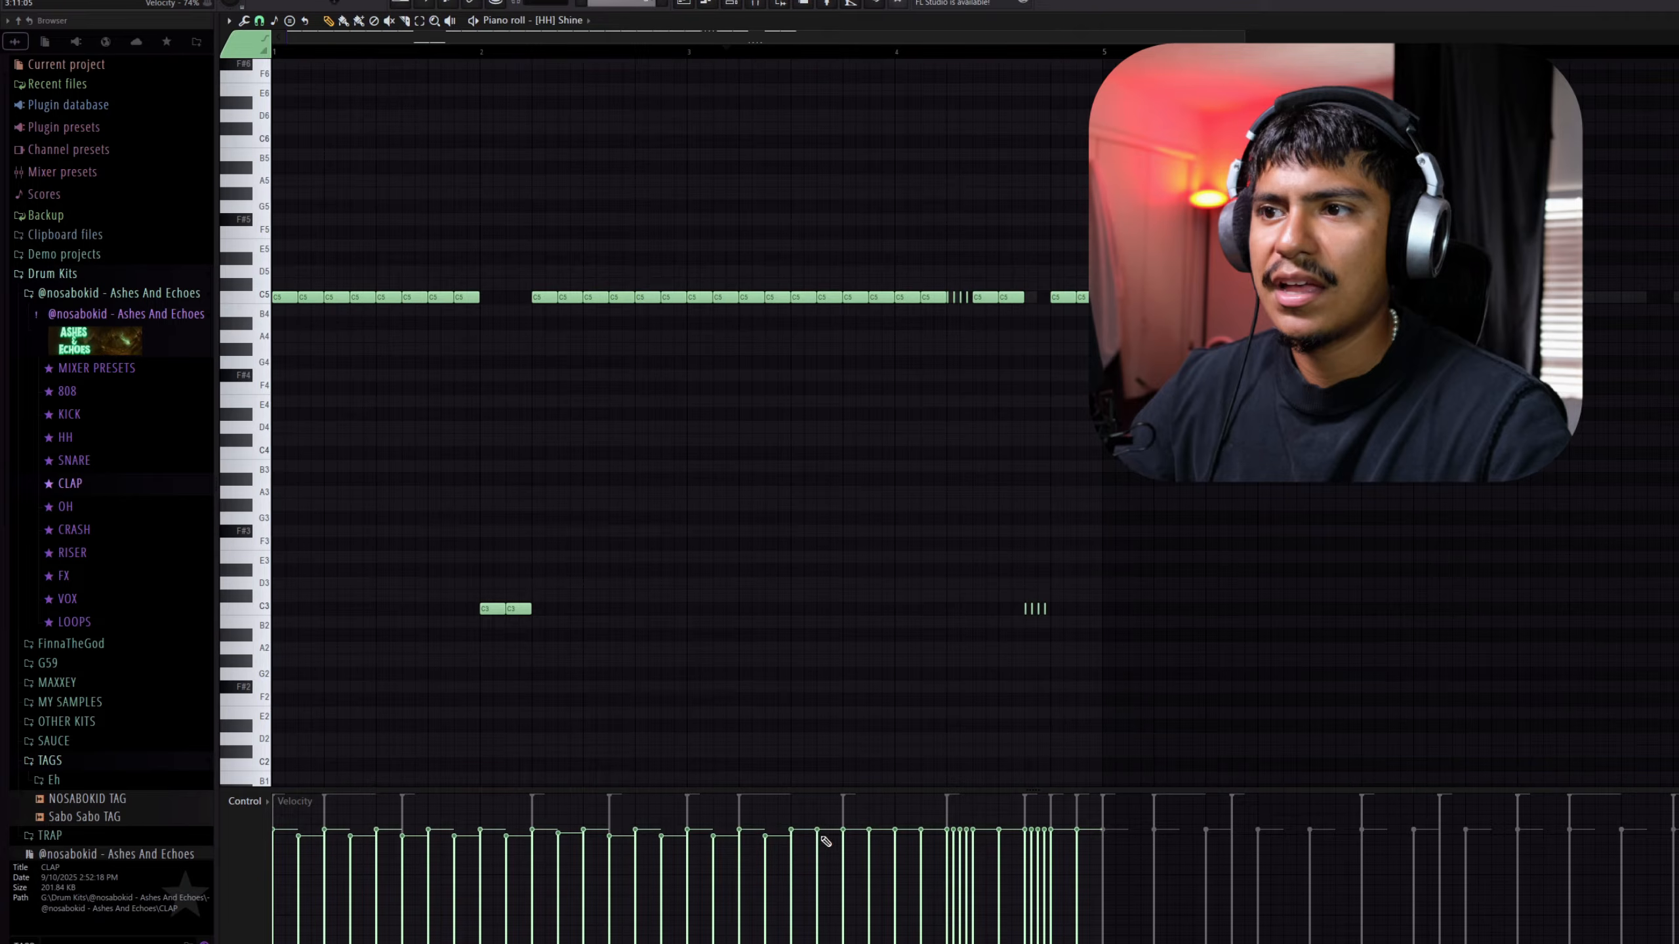
drag(947, 842, 975, 832)
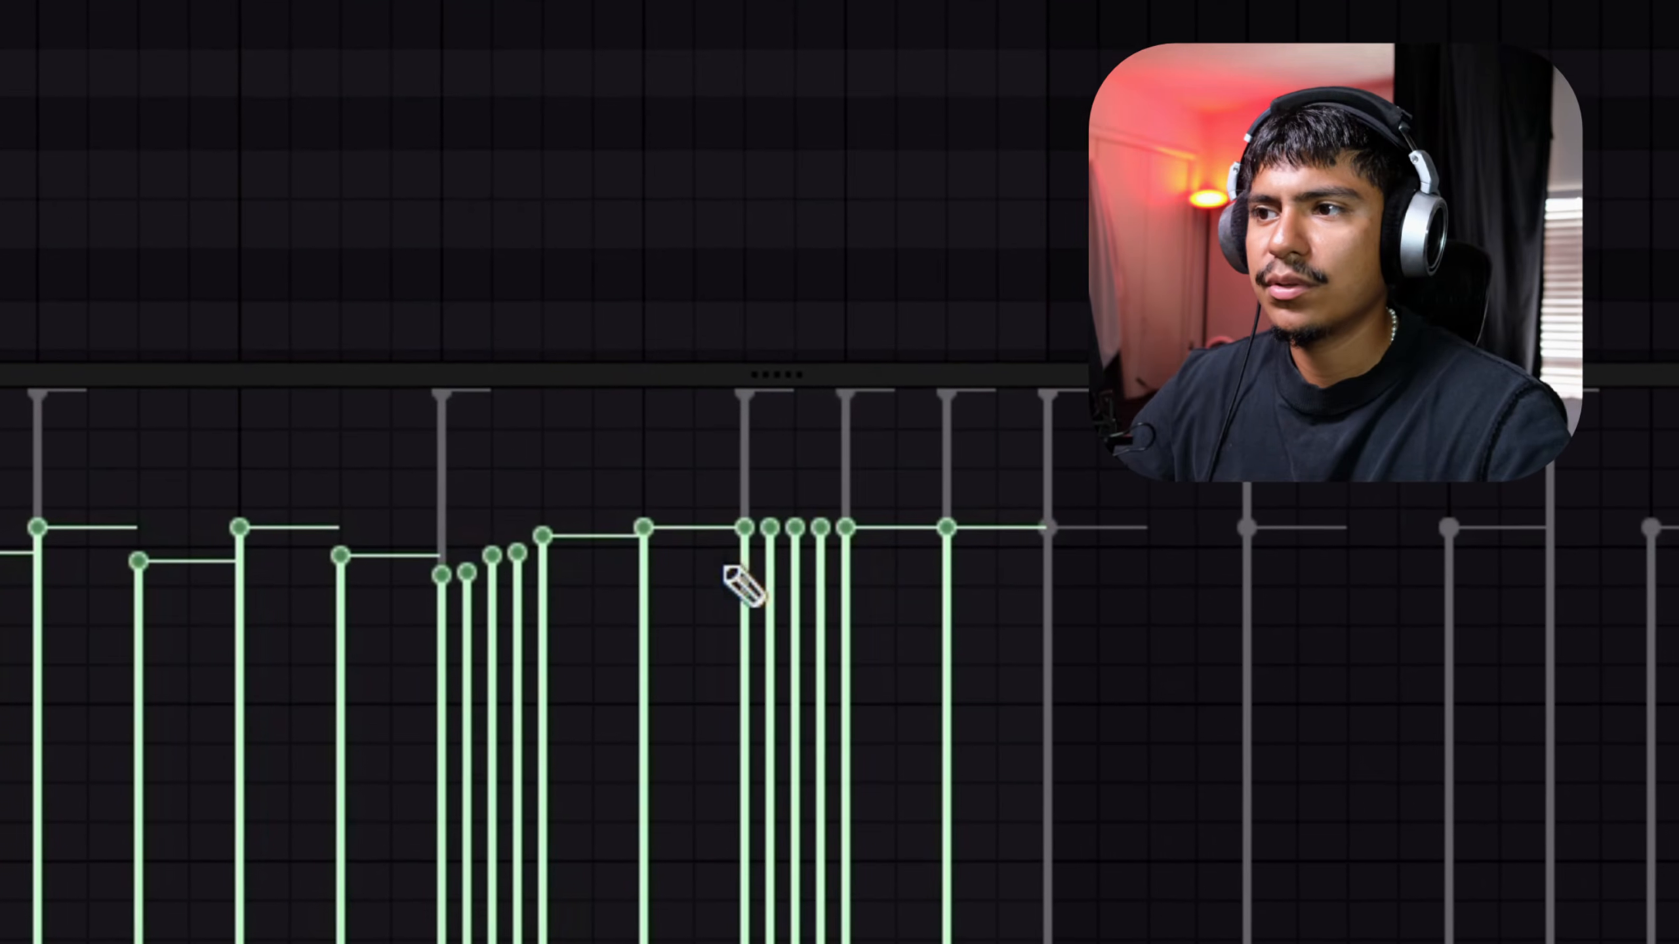
drag(746, 588, 886, 559)
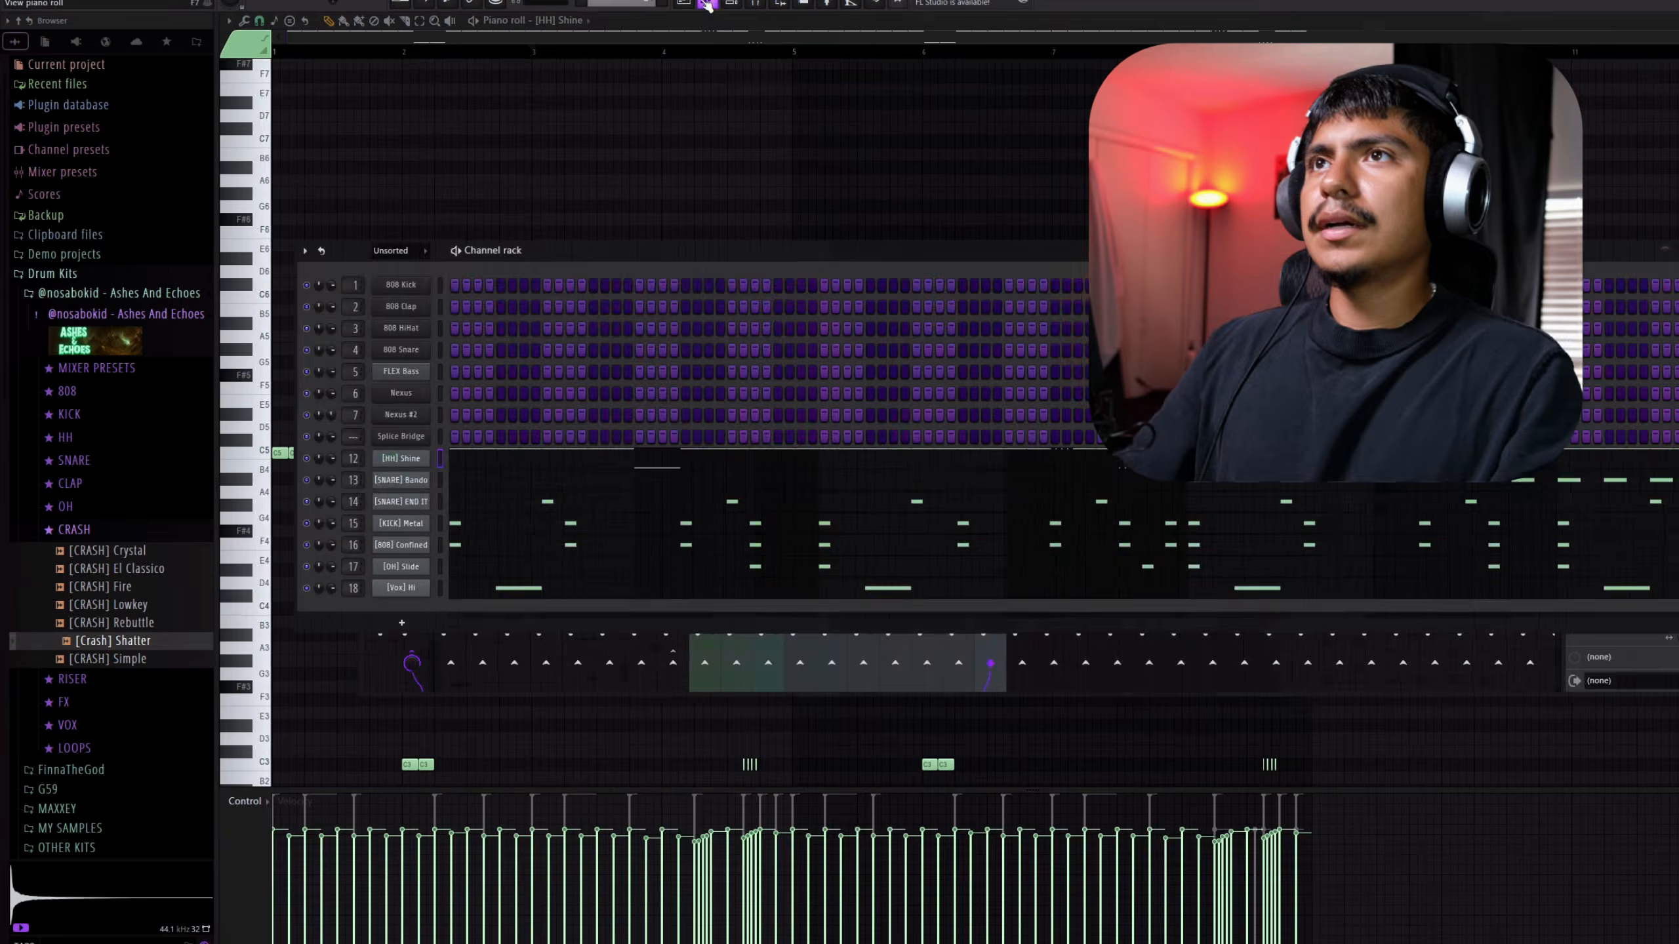
Reverse the [CRASH] Simple audio clip on Track 9 of the playlist
click(707, 4)
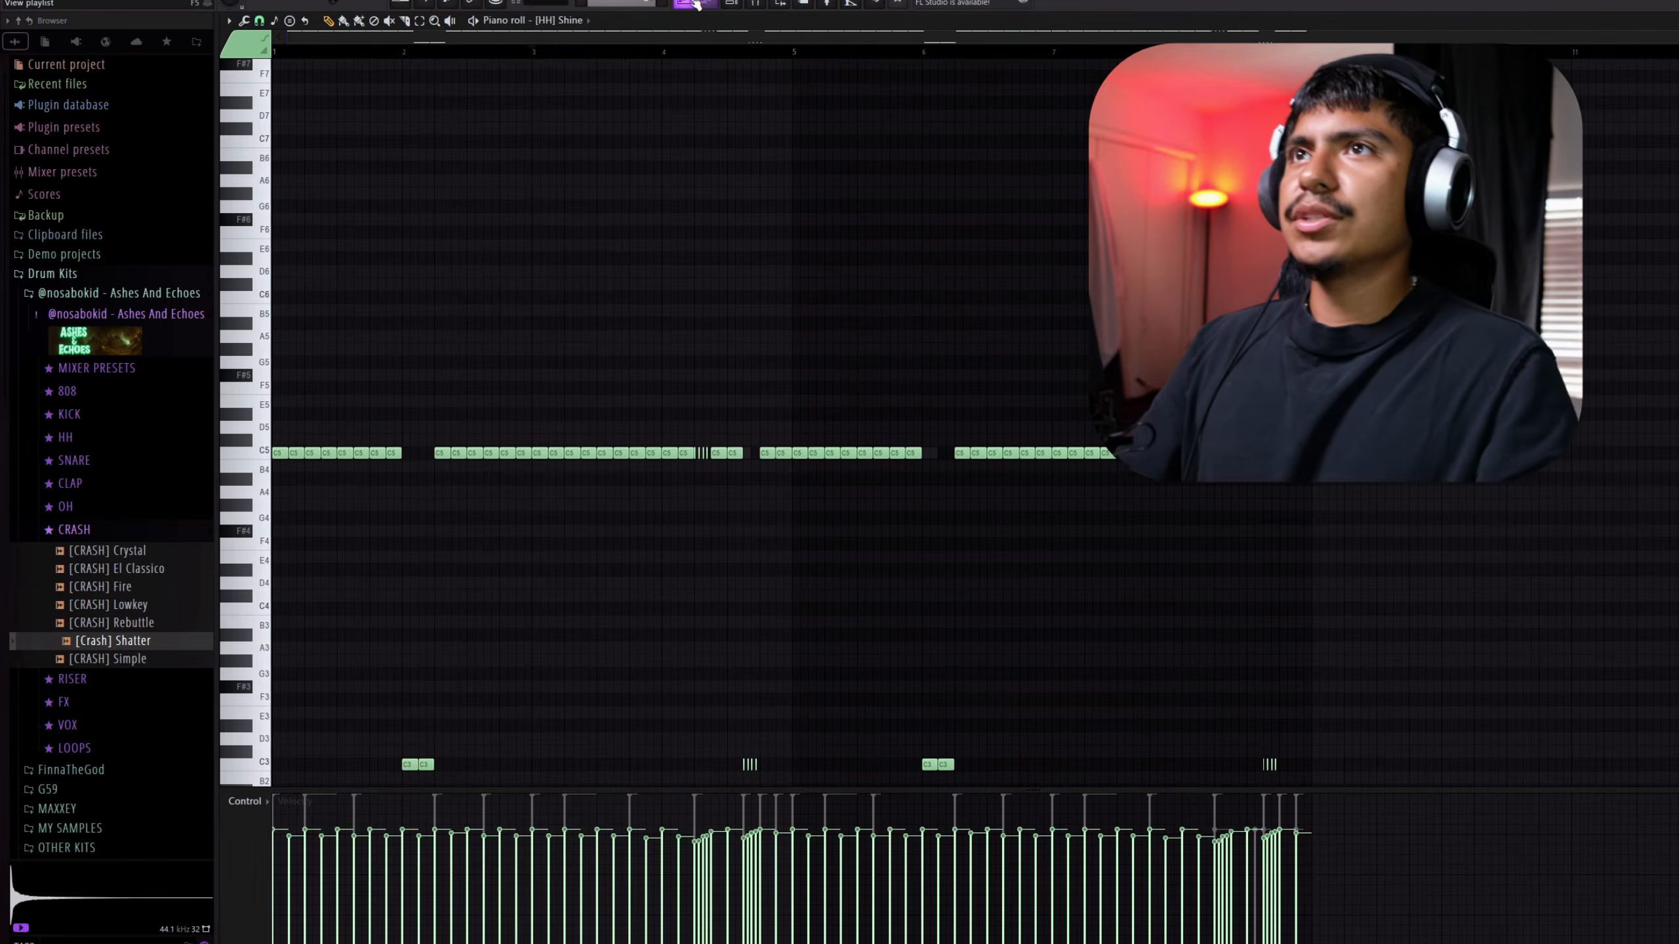
click(686, 3)
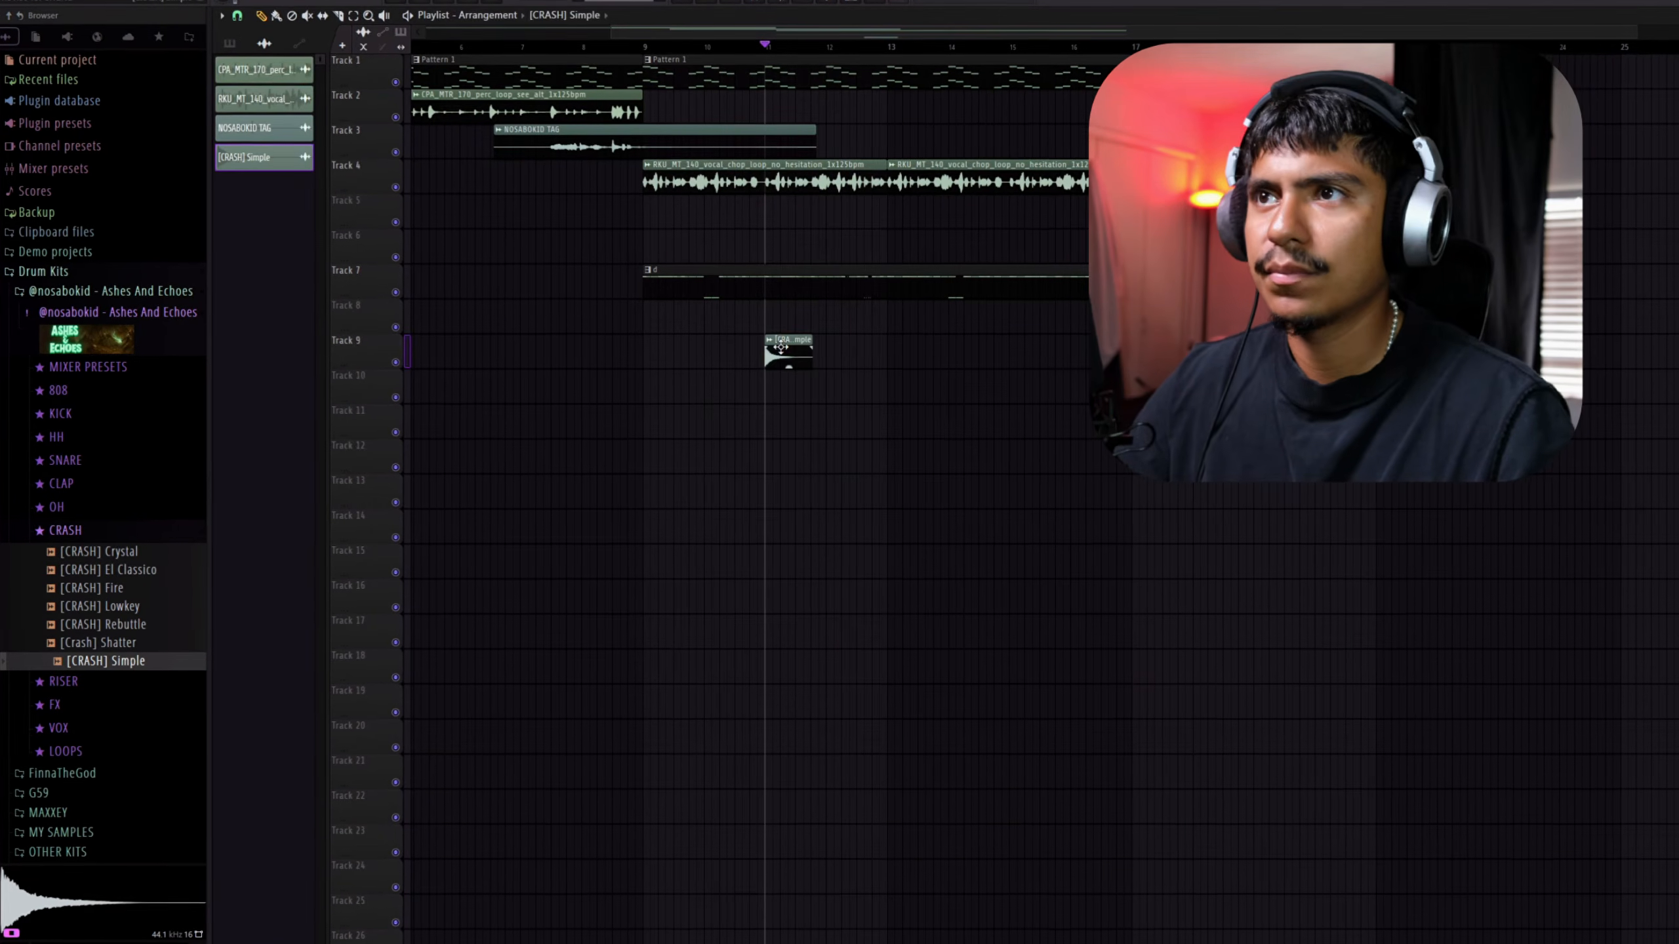
double_click(781, 347)
click(824, 439)
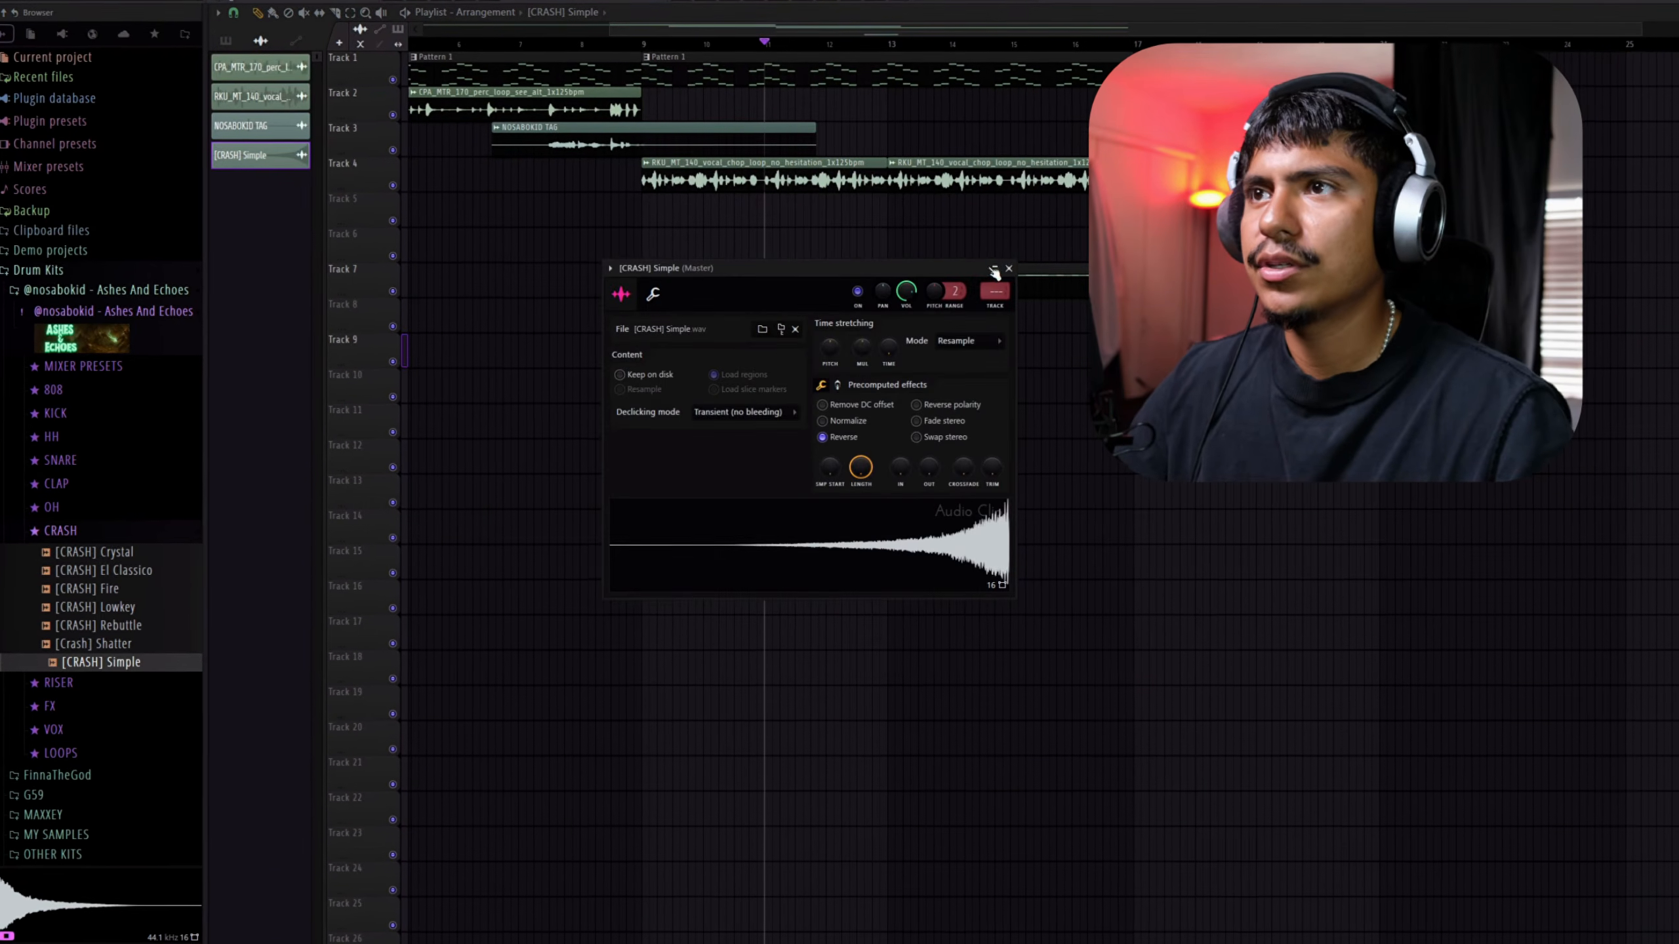
click(1001, 267)
scroll(852, 358, up, 3)
Move the reversed crash clip on Track 9 to end near the middle of bar 12 and play it back
key(space)
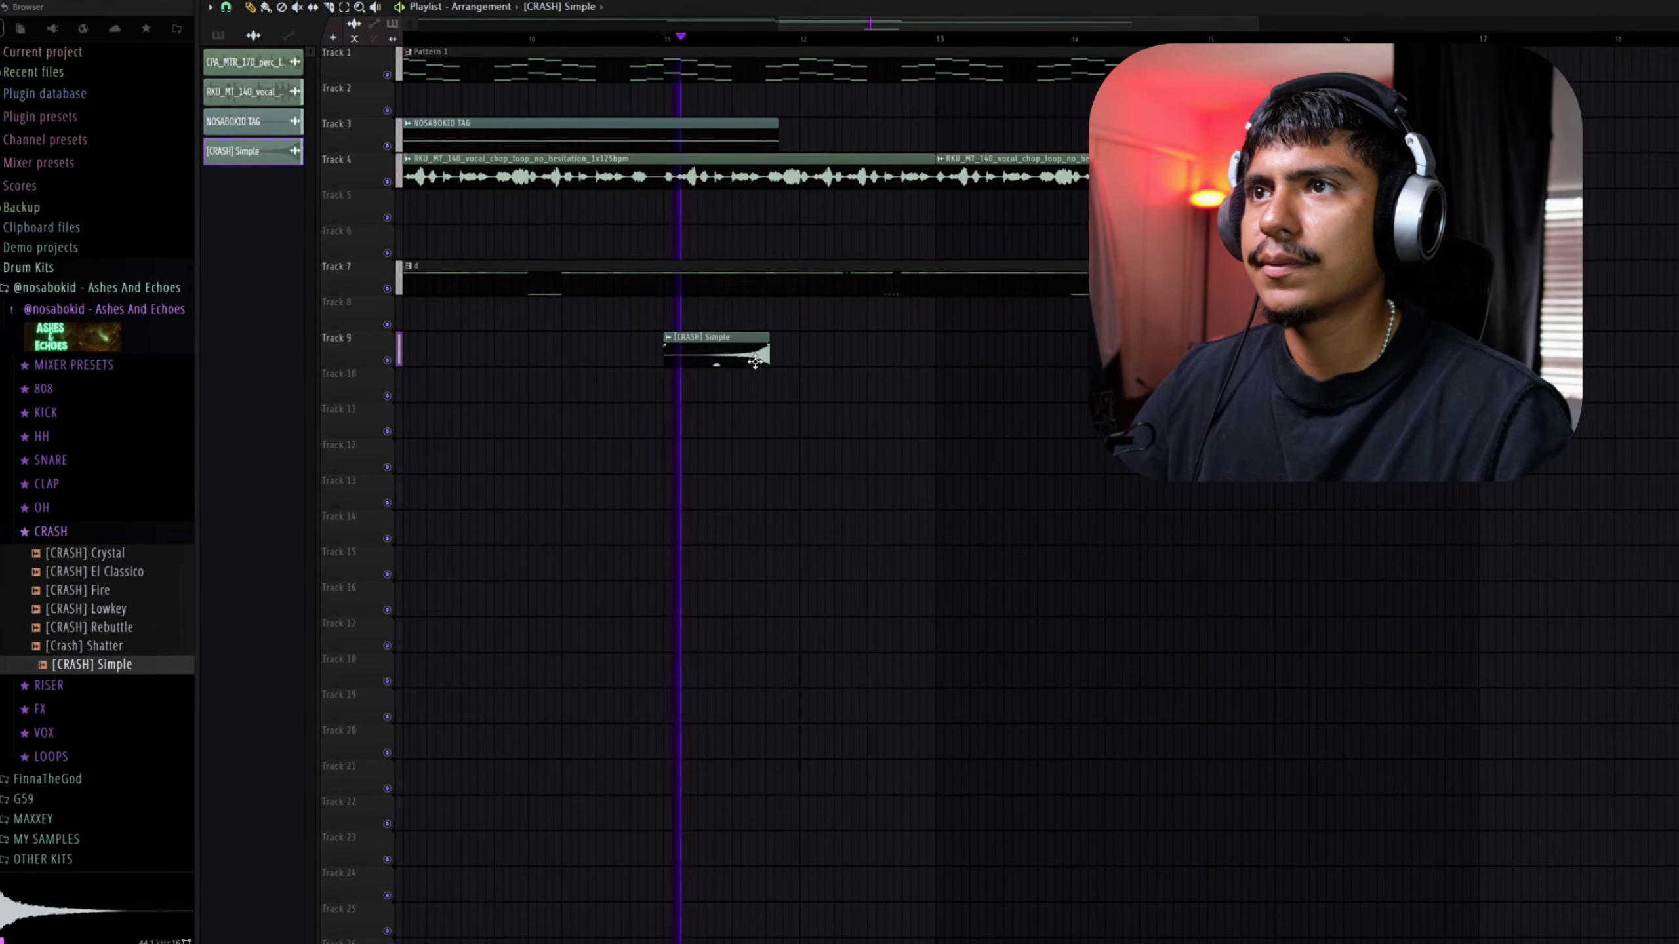
drag(754, 362, 848, 361)
key(space)
scroll(871, 359, up, 3)
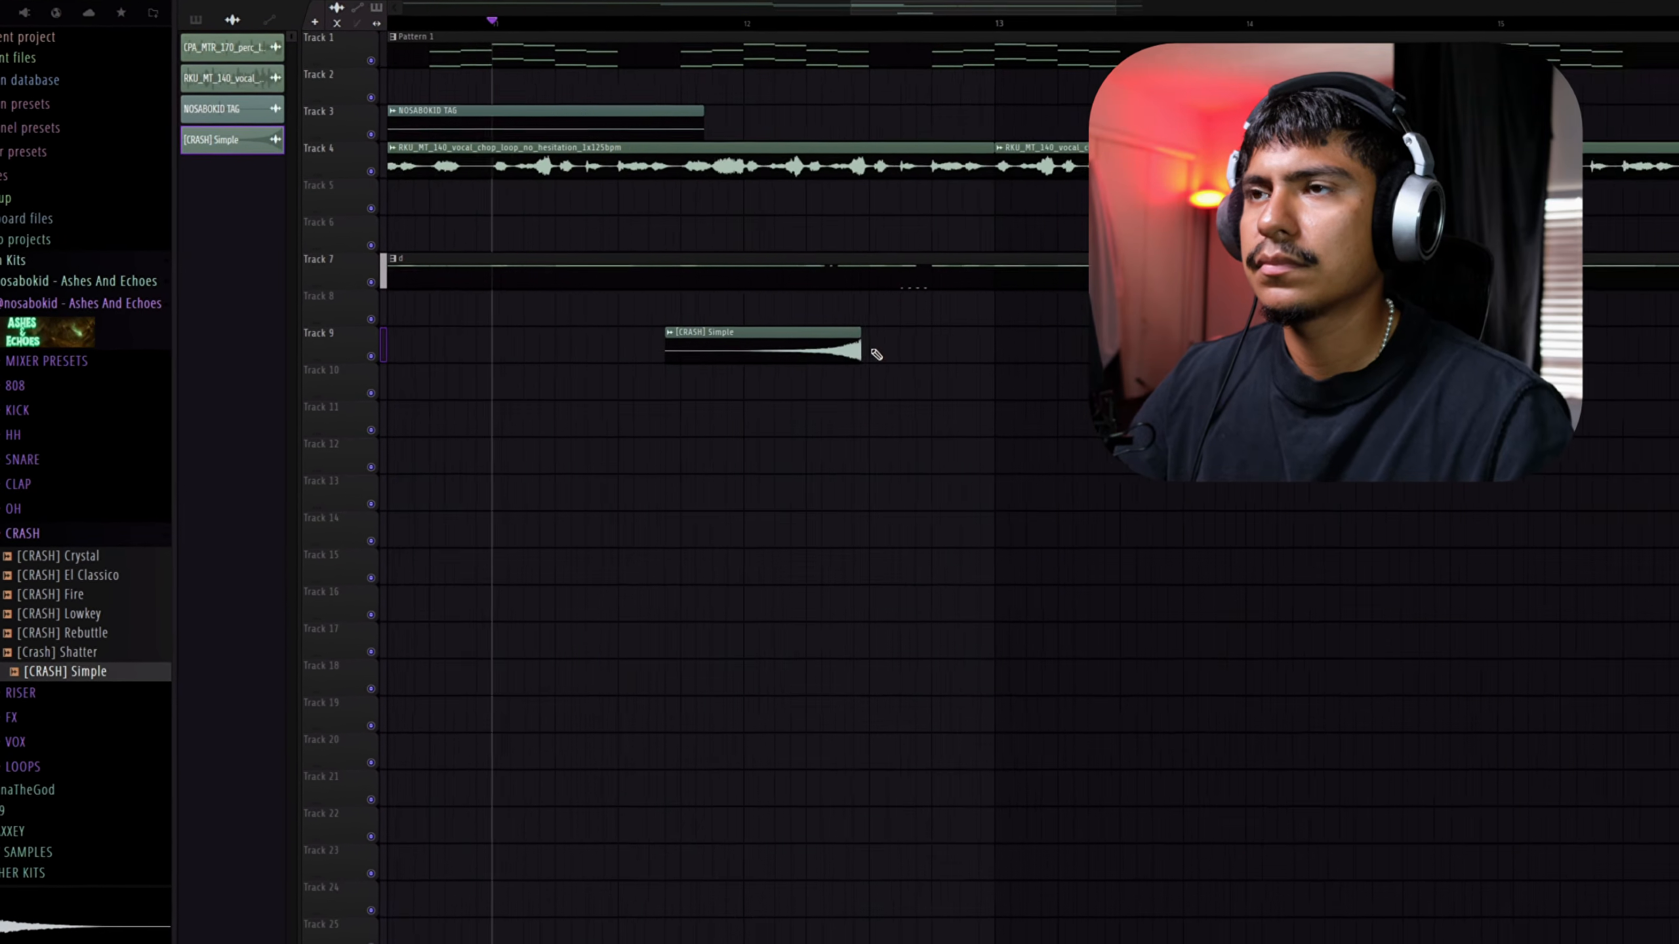
key(space)
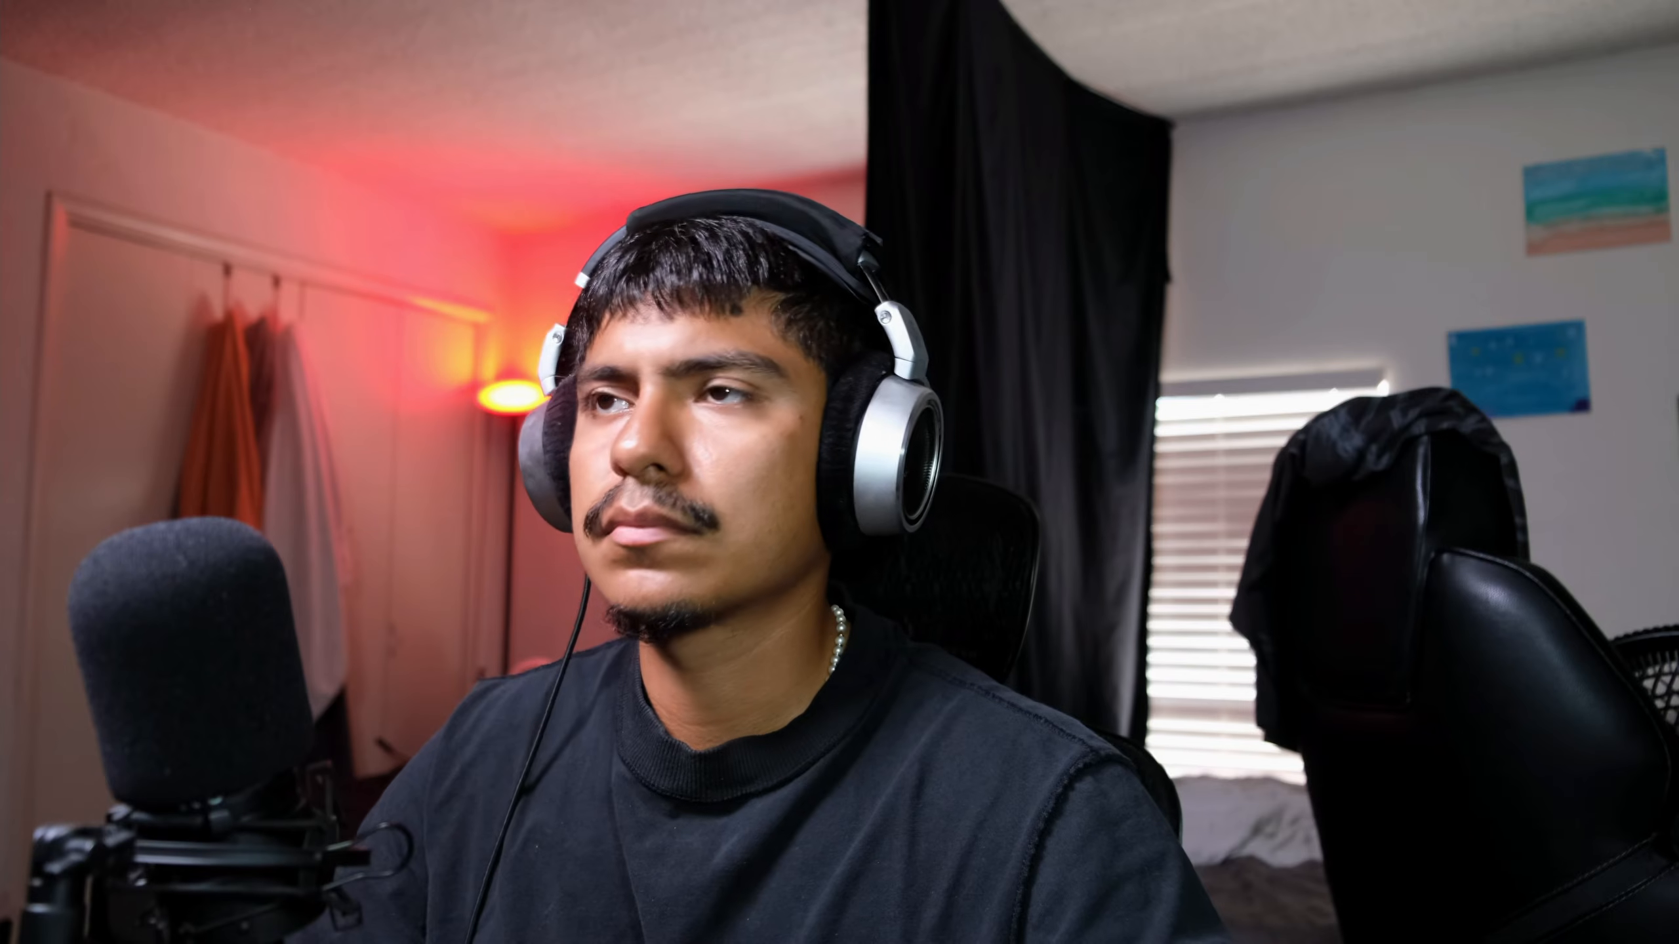